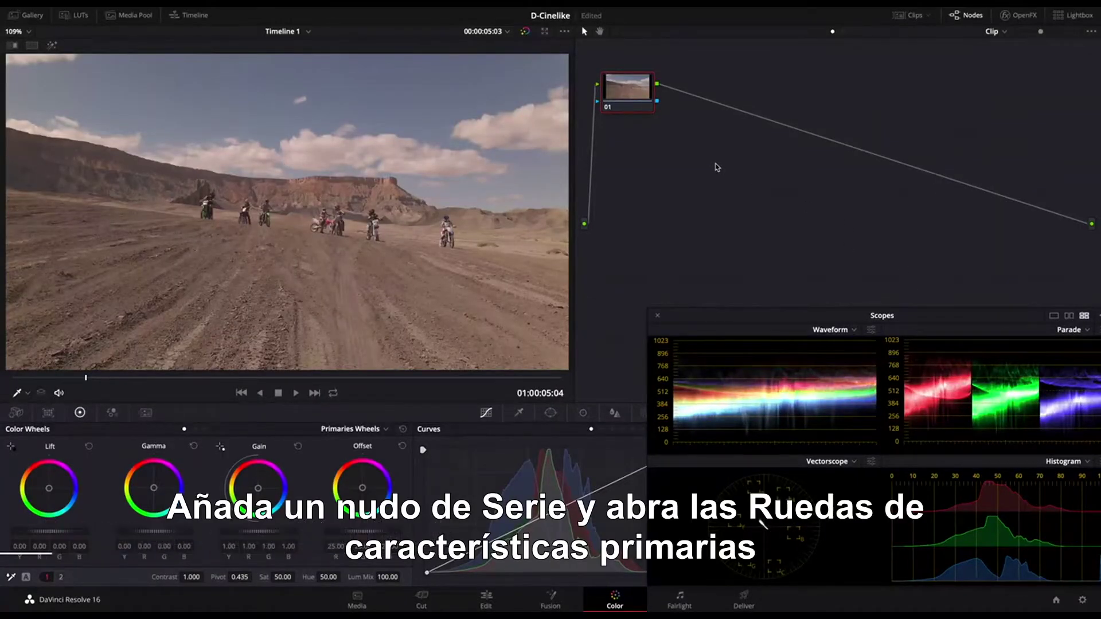
Step: Add a serial node after node 01, set Lift to -0.07, Gain to 1.09 and Gamma to 0.01, and raise its contrast
{"action": "key", "text": "alt+s"}
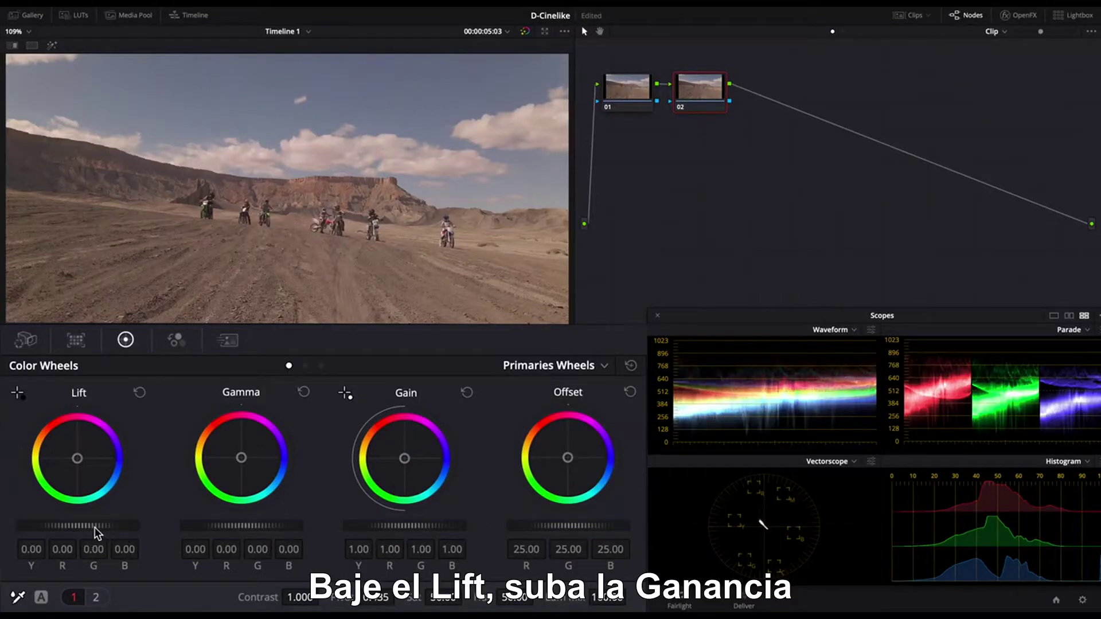
{"action": "left_click_drag", "start_coordinate": [77, 526], "coordinate": [57, 526]}
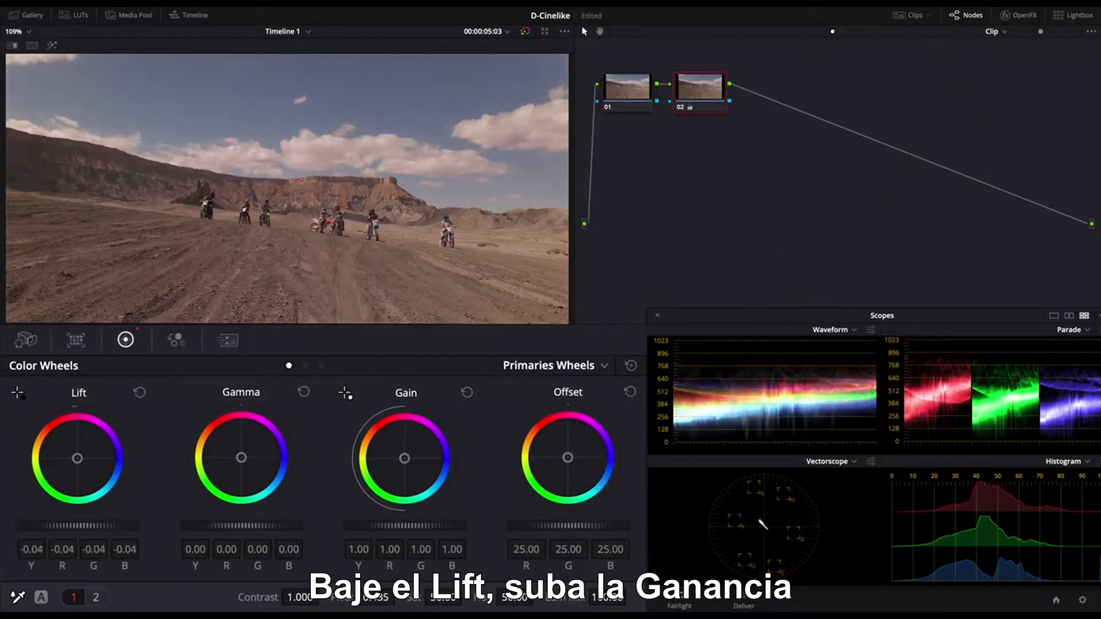
{"action": "left_click_drag", "start_coordinate": [127, 533], "coordinate": [99, 534]}
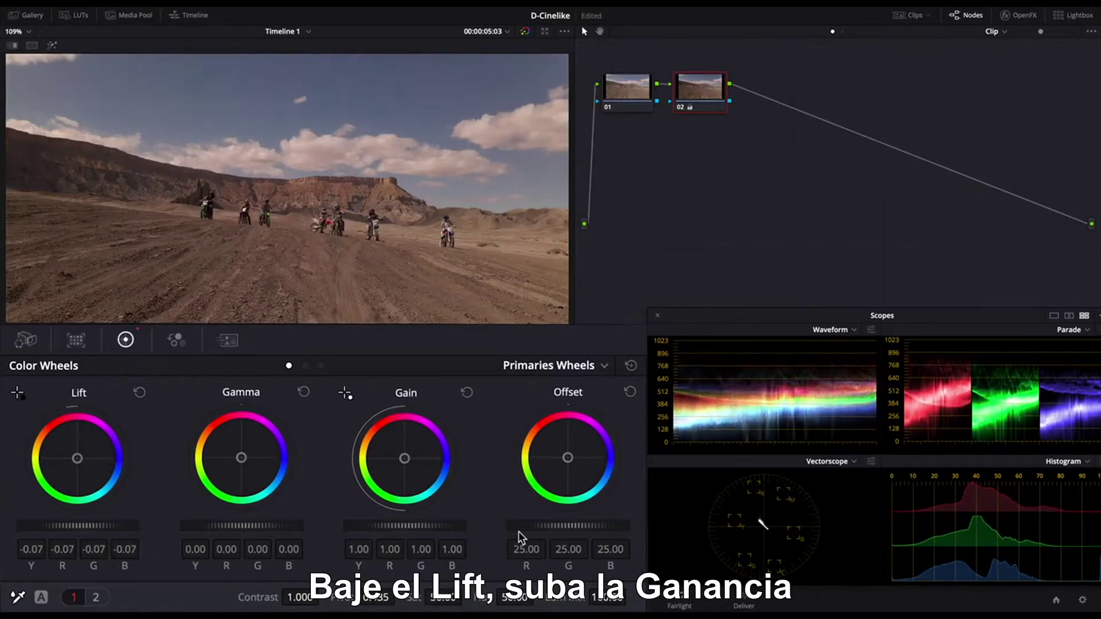
{"action": "left_click_drag", "start_coordinate": [405, 533], "coordinate": [446, 532]}
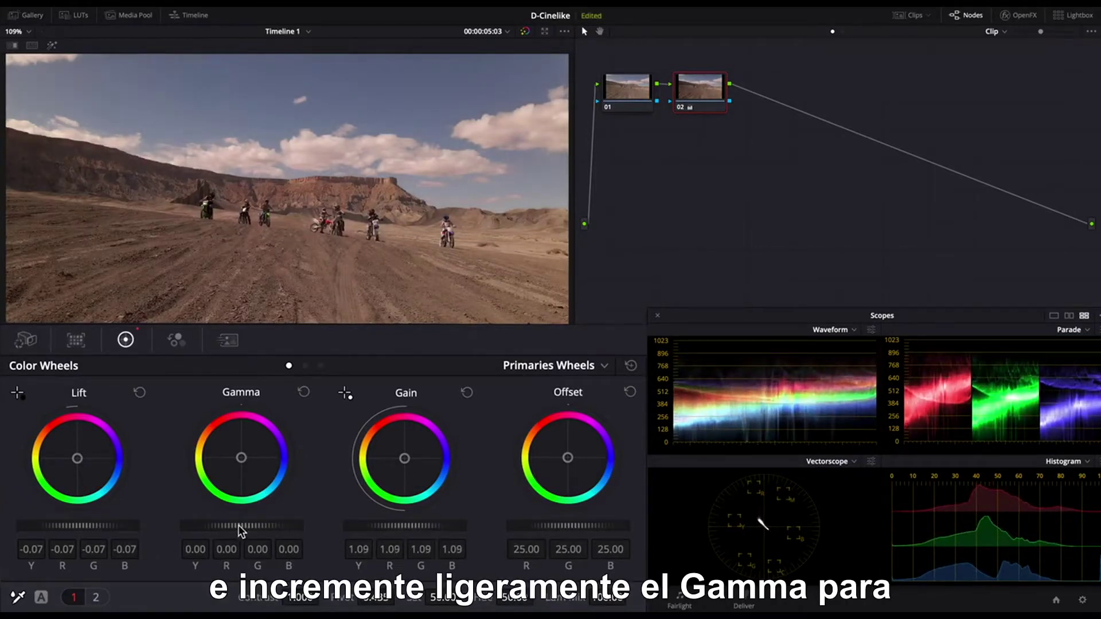
{"action": "left_click_drag", "start_coordinate": [240, 530], "coordinate": [253, 531]}
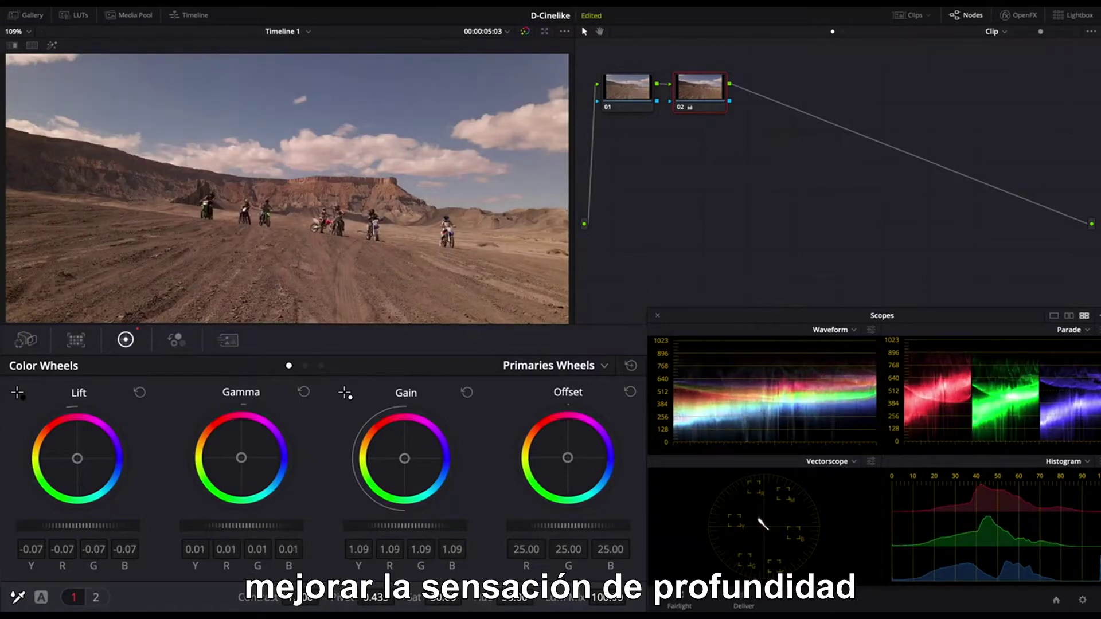
{"action": "left_click_drag", "start_coordinate": [300, 597], "coordinate": [400, 597]}
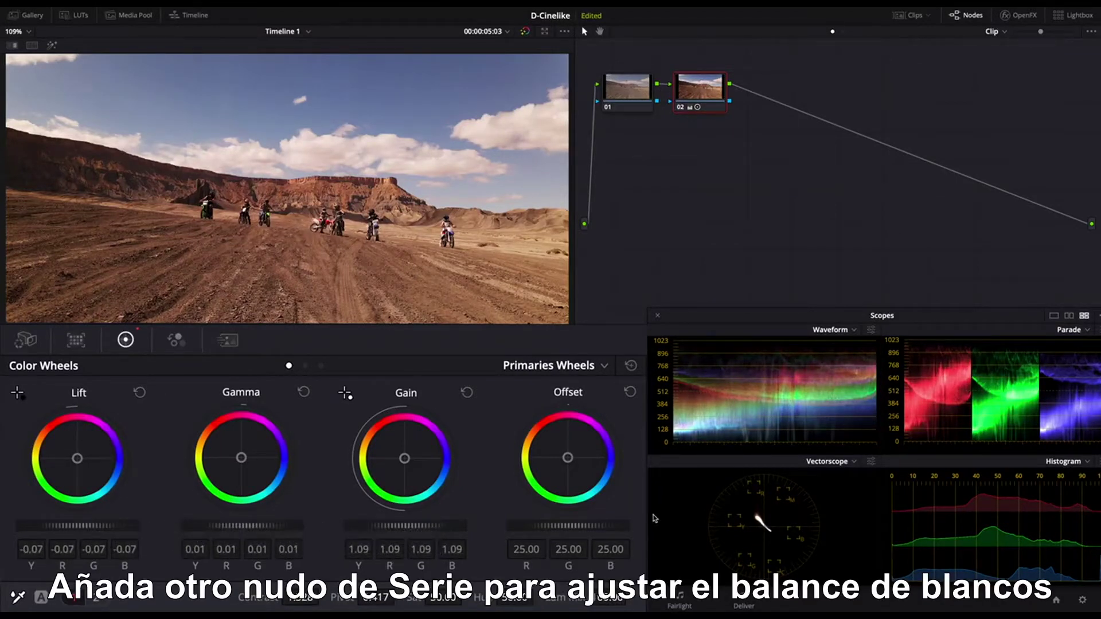
Step: Add another serial node and correct its white balance with Temp at -510 and Tint at -15
{"action": "key", "text": "alt+s"}
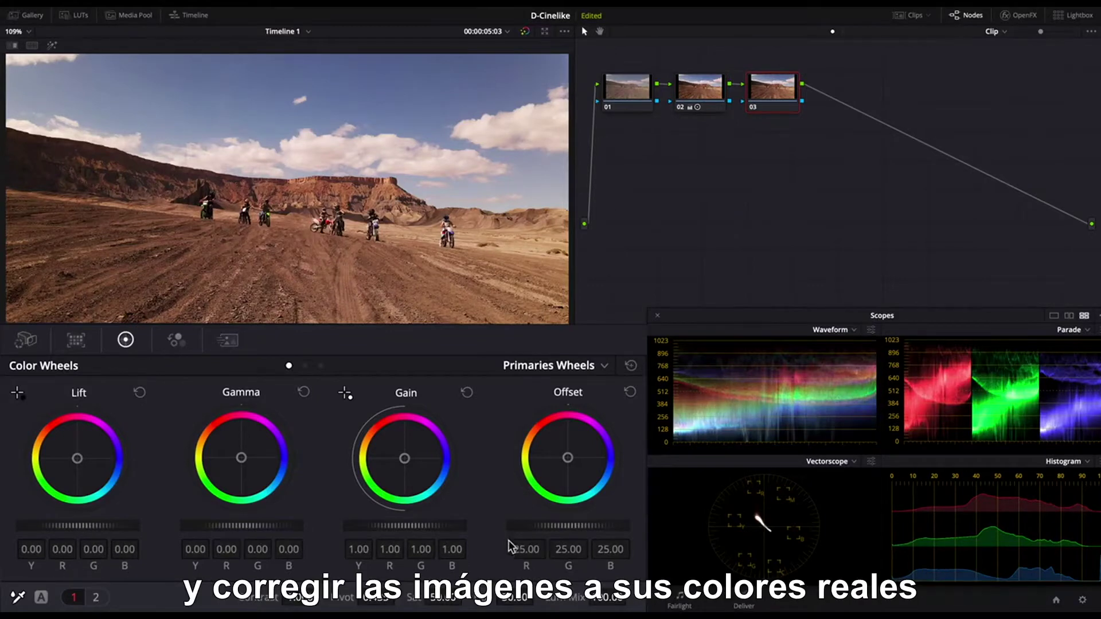
{"action": "left_click", "coordinate": [96, 597]}
{"action": "left_click_drag", "start_coordinate": [165, 597], "coordinate": [76, 597]}
{"action": "mouse_move", "coordinate": [240, 598]}
{"action": "left_mouse_down"}
{"action": "mouse_move", "coordinate": [226, 597]}
{"action": "mouse_move", "coordinate": [261, 598]}
{"action": "left_mouse_up"}
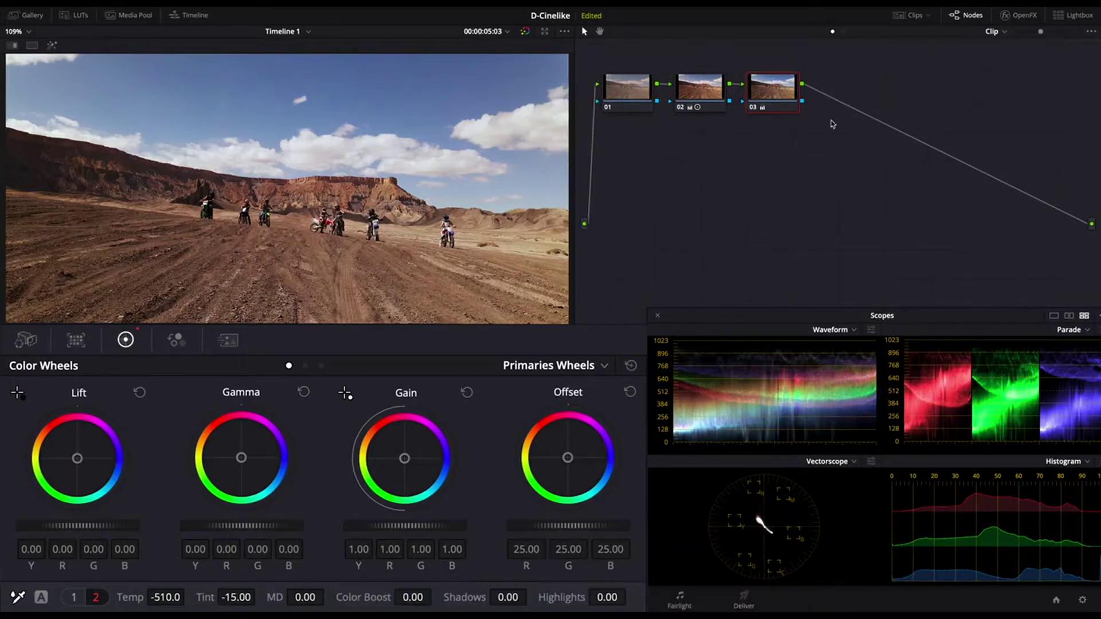
Step: Toggle node 03 off and on to compare the image with and without the white balance correction
{"action": "key", "text": "ctrl+d"}
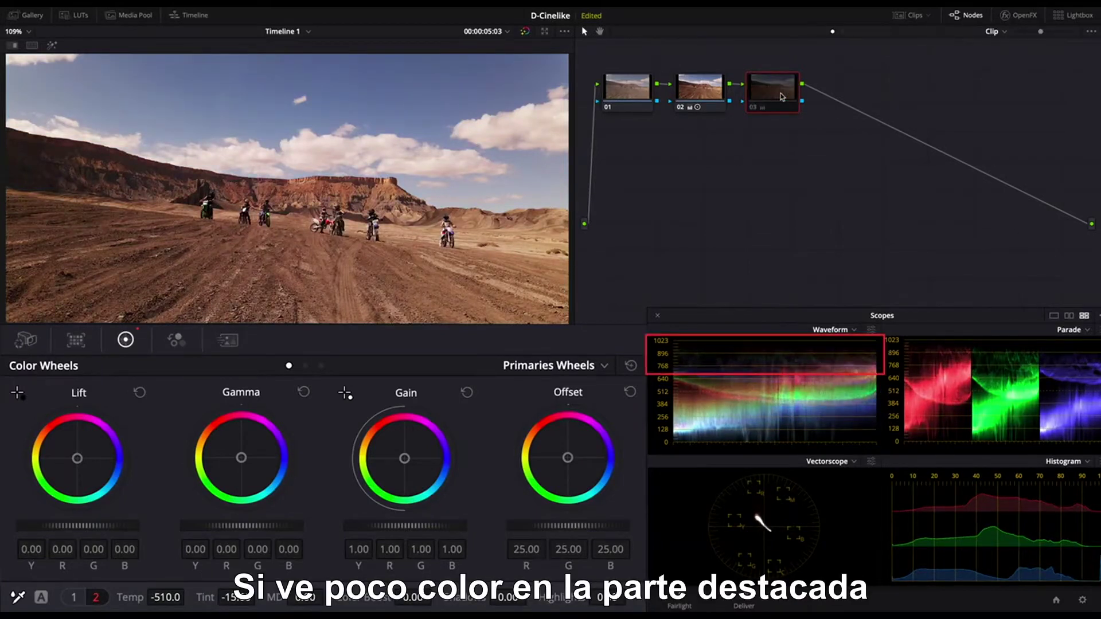
{"action": "key", "text": "ctrl+d"}
{"action": "key", "text": "ctrl+d"}
{"action": "key", "text": "ctrl+d"}
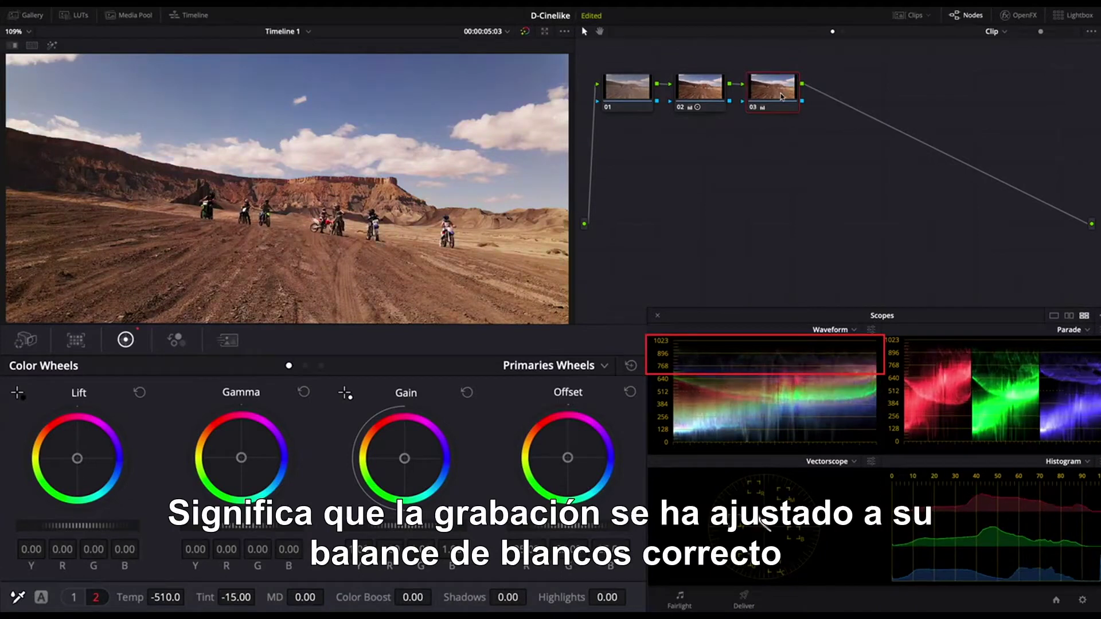
{"action": "key", "text": "ctrl+d"}
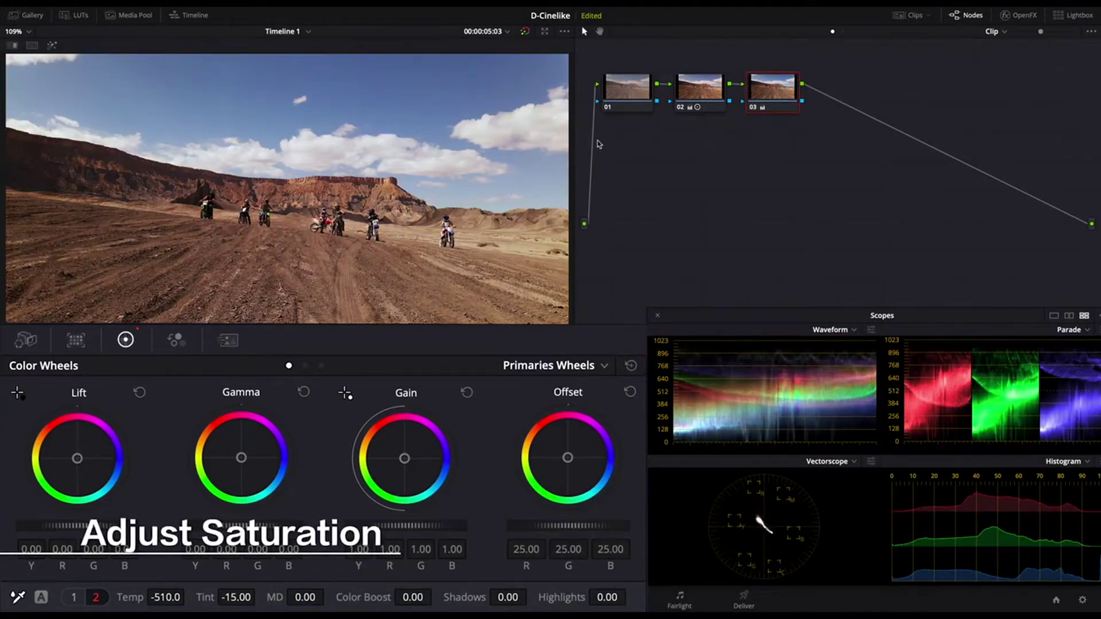
Step: Add a serial node after node 03 and set its saturation to 67.40
{"action": "key", "text": "alt+s"}
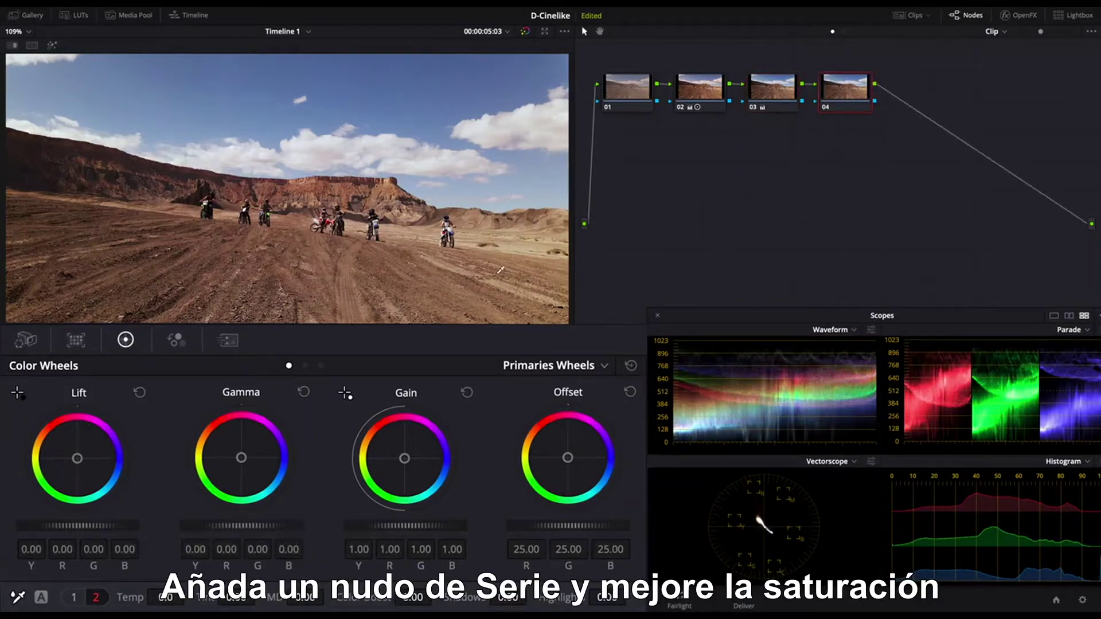
{"action": "left_click", "coordinate": [84, 596]}
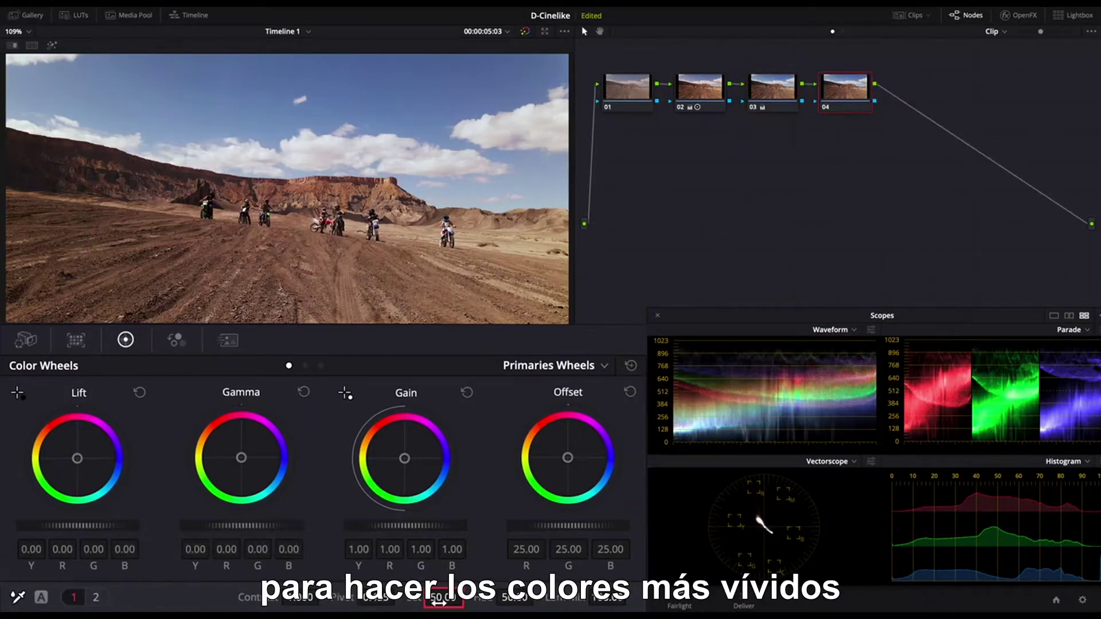
{"action": "mouse_move", "coordinate": [443, 598]}
{"action": "left_mouse_down"}
{"action": "mouse_move", "coordinate": [475, 598]}
{"action": "mouse_move", "coordinate": [462, 604]}
{"action": "left_mouse_up"}
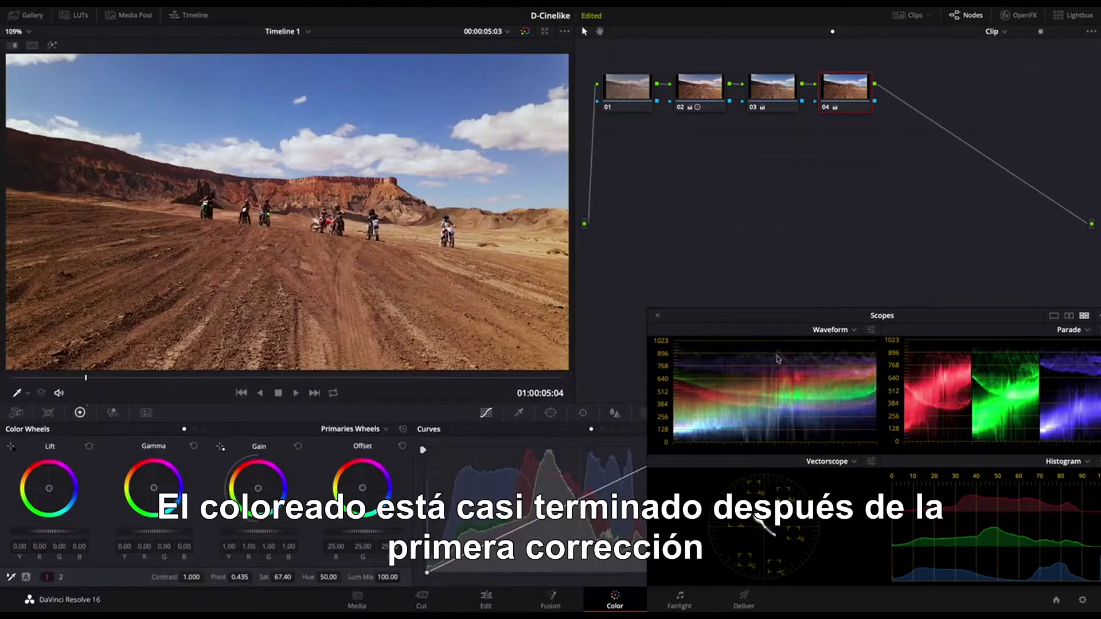
Step: Play the graded clip briefly, stop it, and compare the frame with nodes 02 to 04 disabled and enabled
{"action": "left_click", "coordinate": [296, 393]}
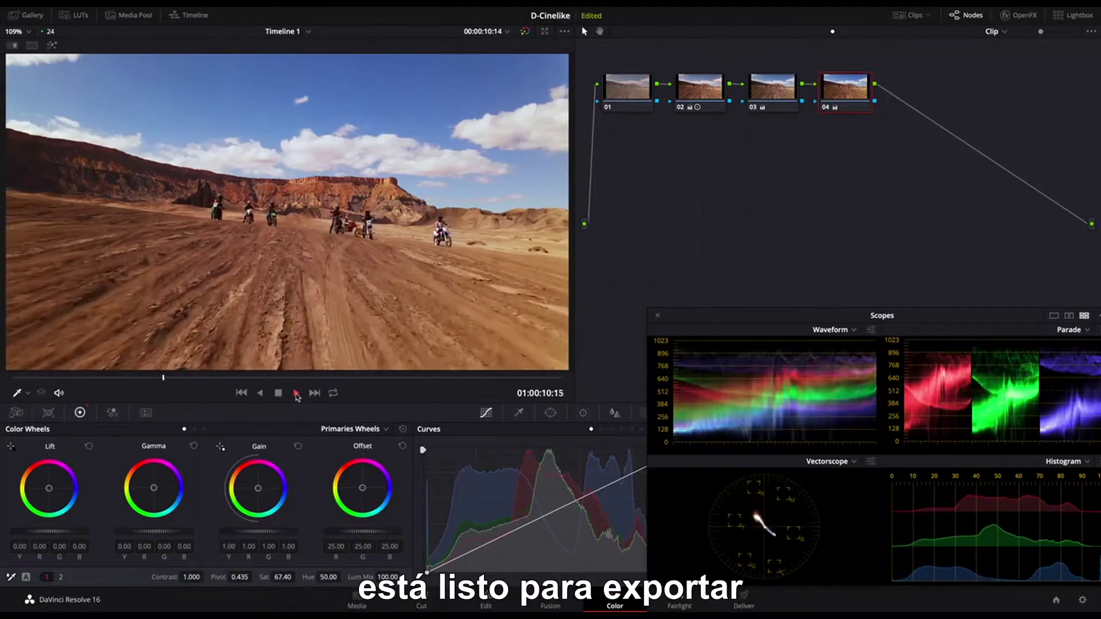
{"action": "left_click", "coordinate": [279, 394]}
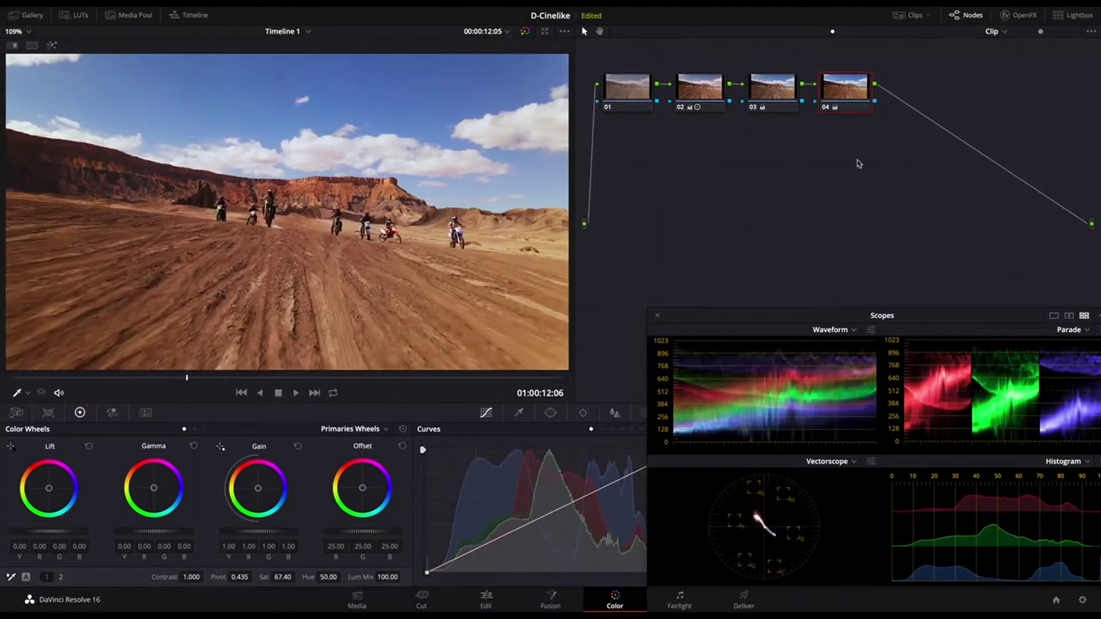
{"action": "left_click_drag", "start_coordinate": [928, 156], "coordinate": [694, 96]}
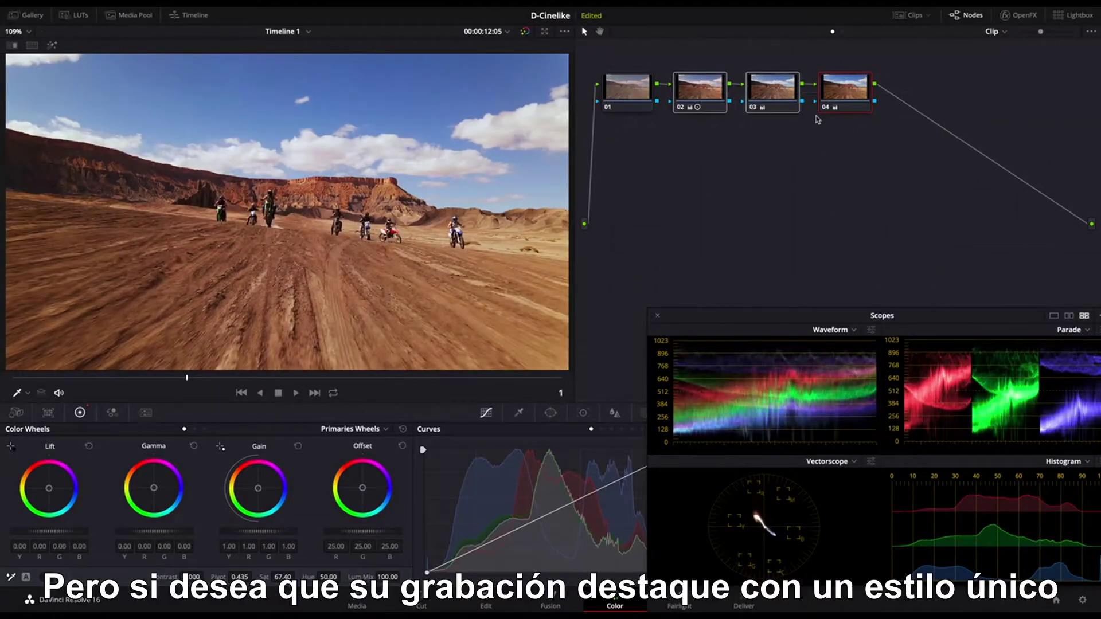
{"action": "key", "text": "ctrl+d"}
{"action": "key", "text": "ctrl+d"}
{"action": "key", "text": "ctrl+d"}
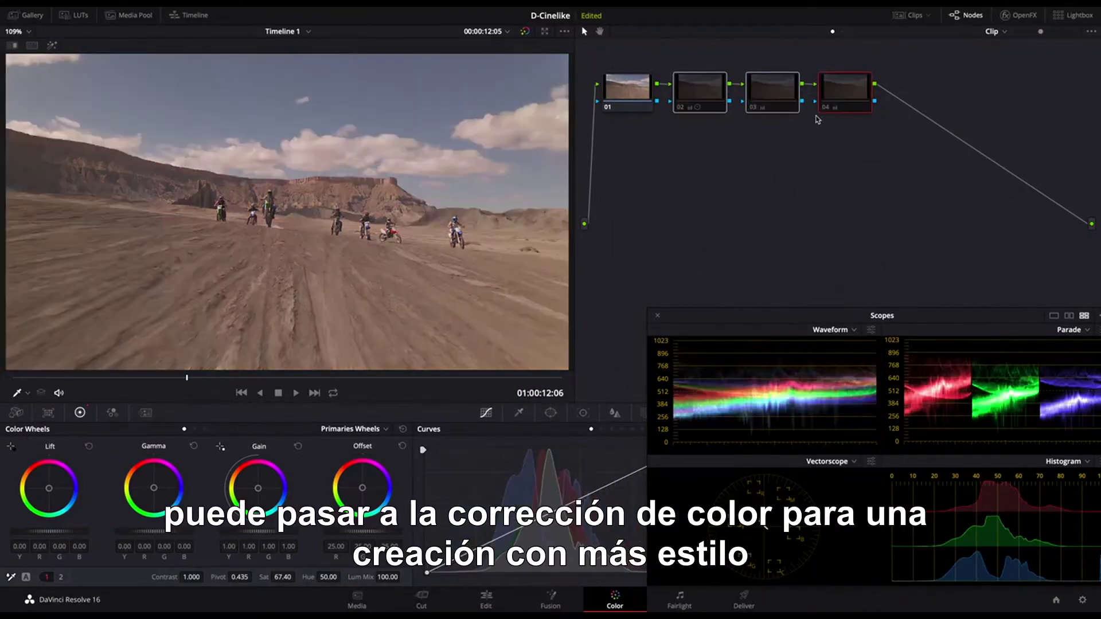
{"action": "key", "text": "ctrl+d"}
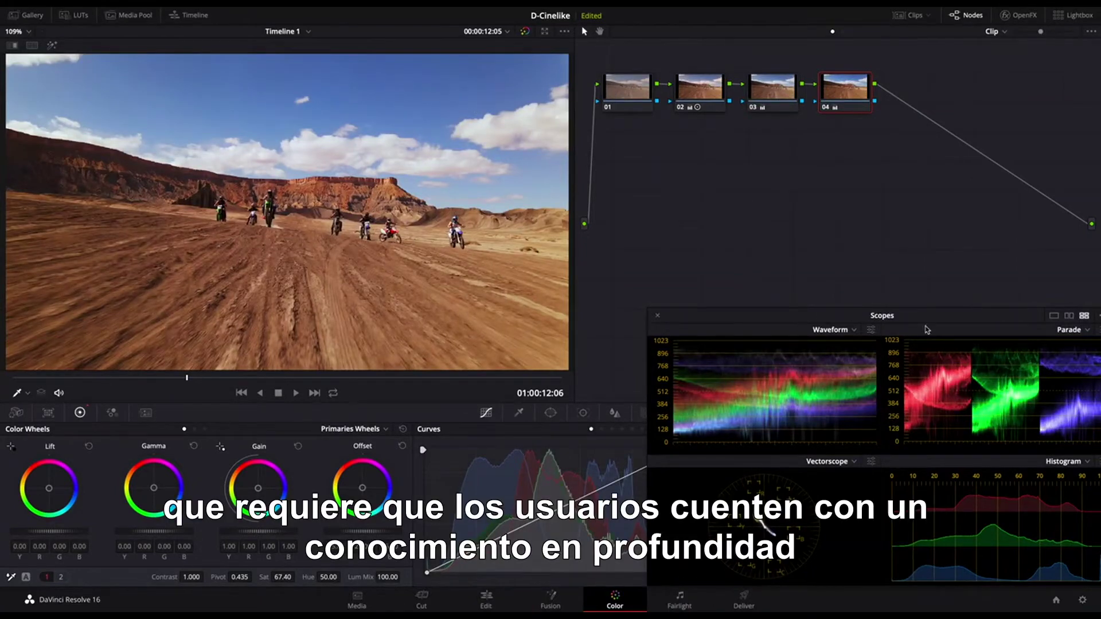
Step: Close the floating scopes window and display the Waveform scope in place of the keyframes
{"action": "left_click", "coordinate": [658, 317]}
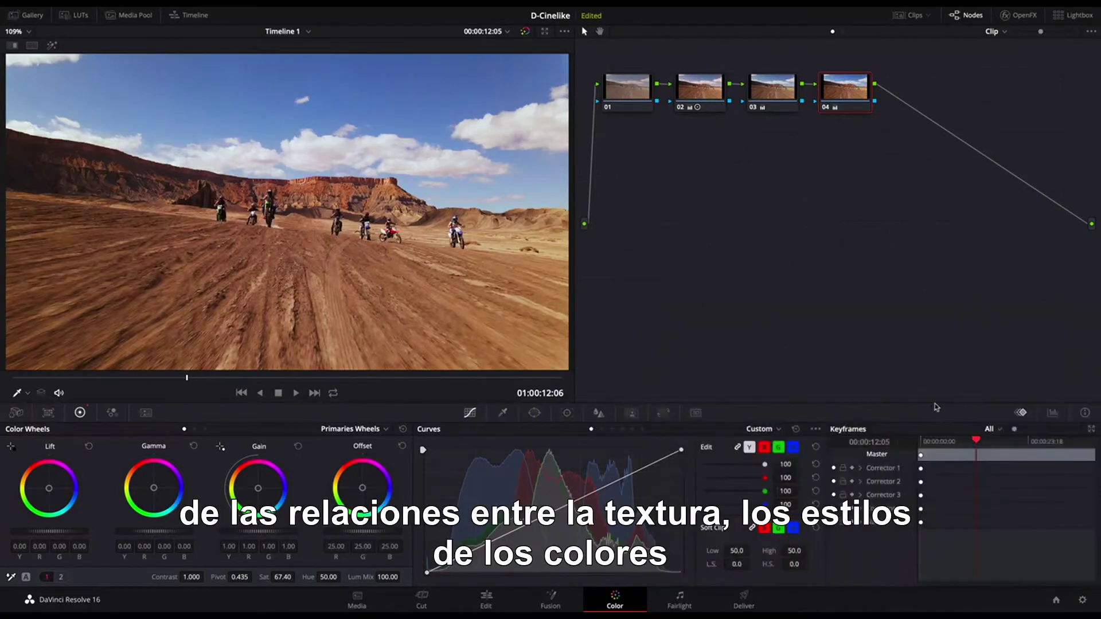
{"action": "left_click", "coordinate": [1053, 413]}
{"action": "left_click", "coordinate": [1021, 429]}
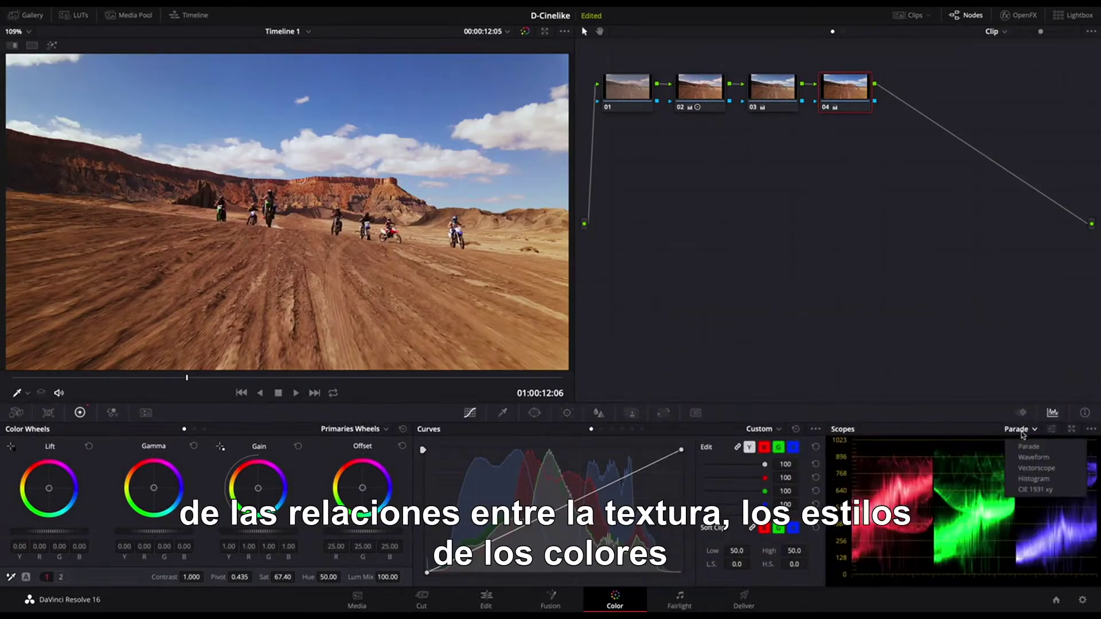
{"action": "left_click", "coordinate": [1039, 454]}
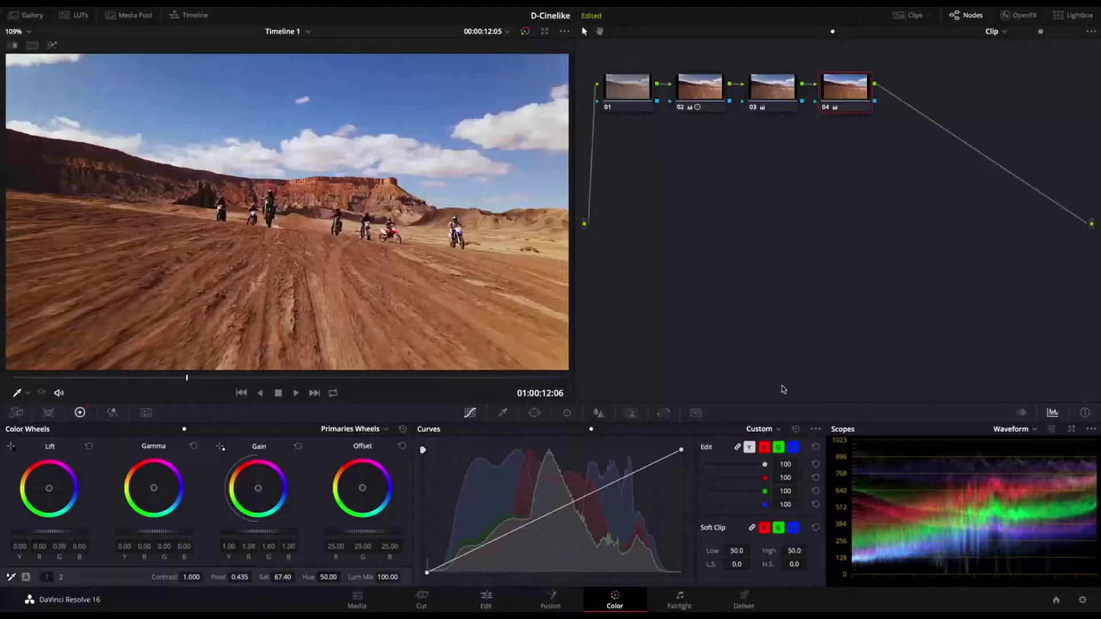
Step: Add a serial node, place it below node 01, and slightly lower the midtones with two points on its Custom curve
{"action": "key", "text": "alt+s"}
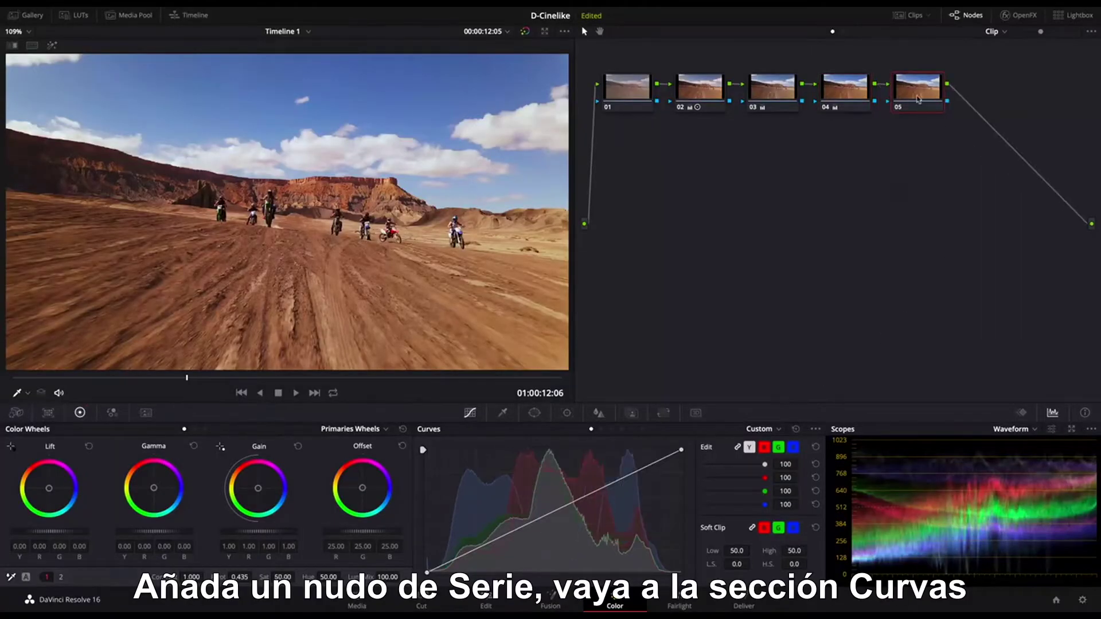
{"action": "left_click_drag", "start_coordinate": [917, 99], "coordinate": [627, 165]}
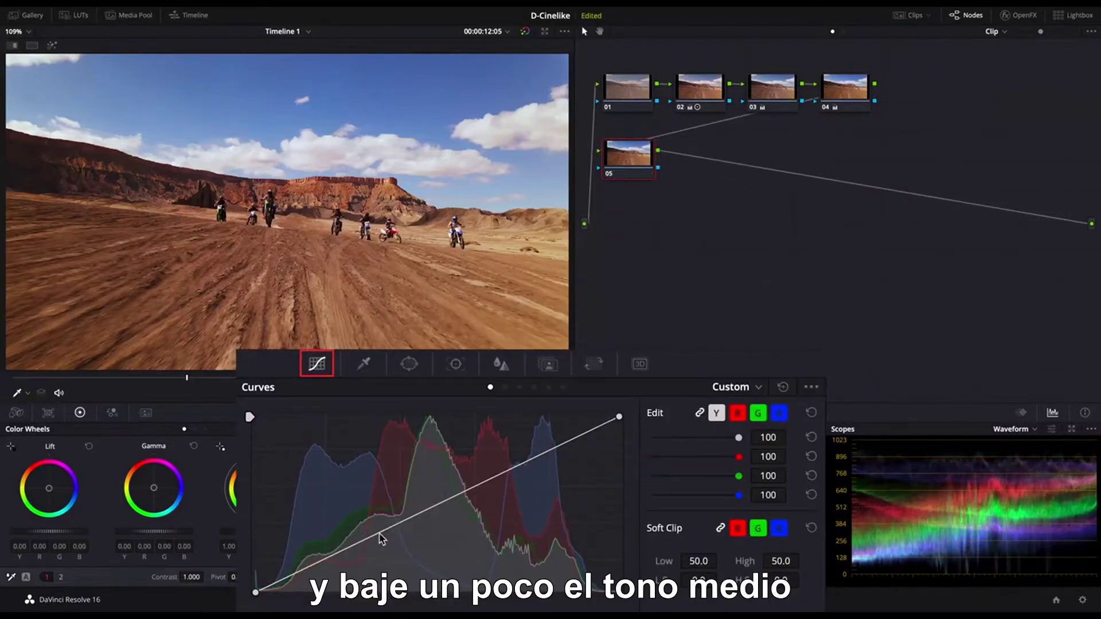
{"action": "left_click_drag", "start_coordinate": [380, 533], "coordinate": [383, 537]}
{"action": "left_click_drag", "start_coordinate": [518, 472], "coordinate": [519, 477]}
Step: Shift the blue sky toward teal on the Hue Vs Hue curve, with a Hue Rotate of about 32 at input hue 136
{"action": "left_click", "coordinate": [740, 387]}
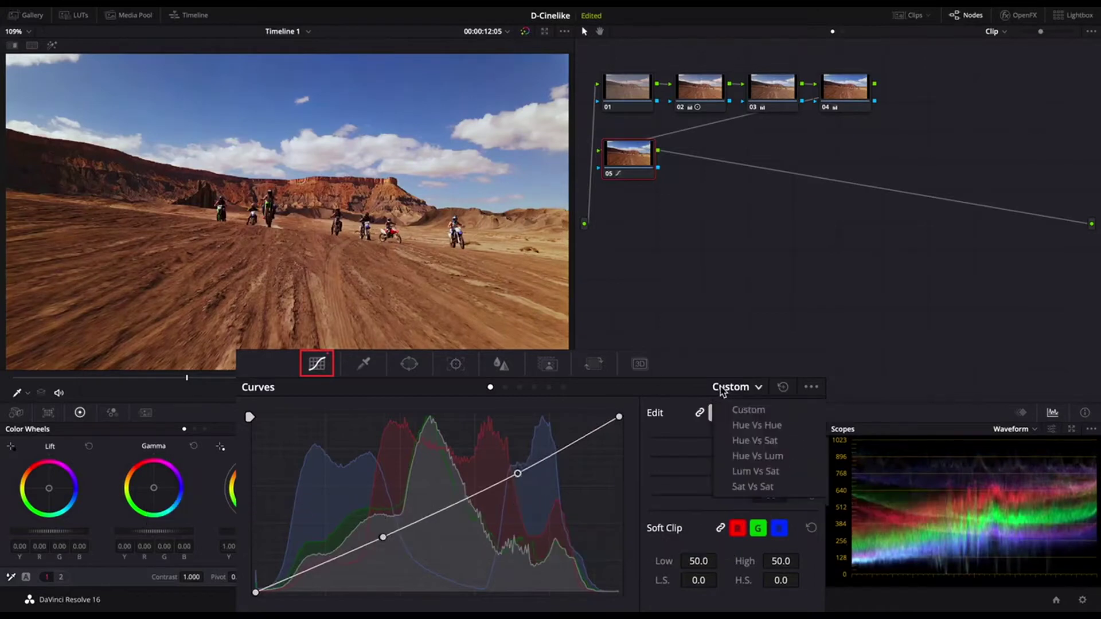
{"action": "left_click", "coordinate": [767, 425]}
{"action": "left_click", "coordinate": [626, 490]}
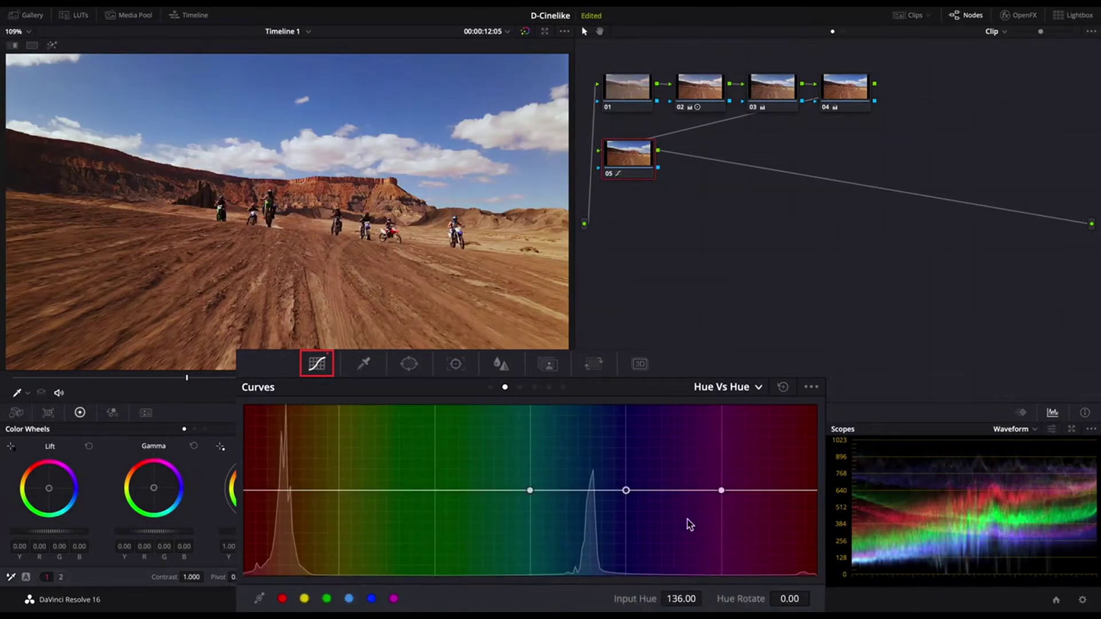
{"action": "left_click_drag", "start_coordinate": [625, 491], "coordinate": [627, 477]}
Step: Slightly lower the saturation of the blue and red hues on node 05's Hue Vs Sat curve
{"action": "left_click", "coordinate": [729, 387]}
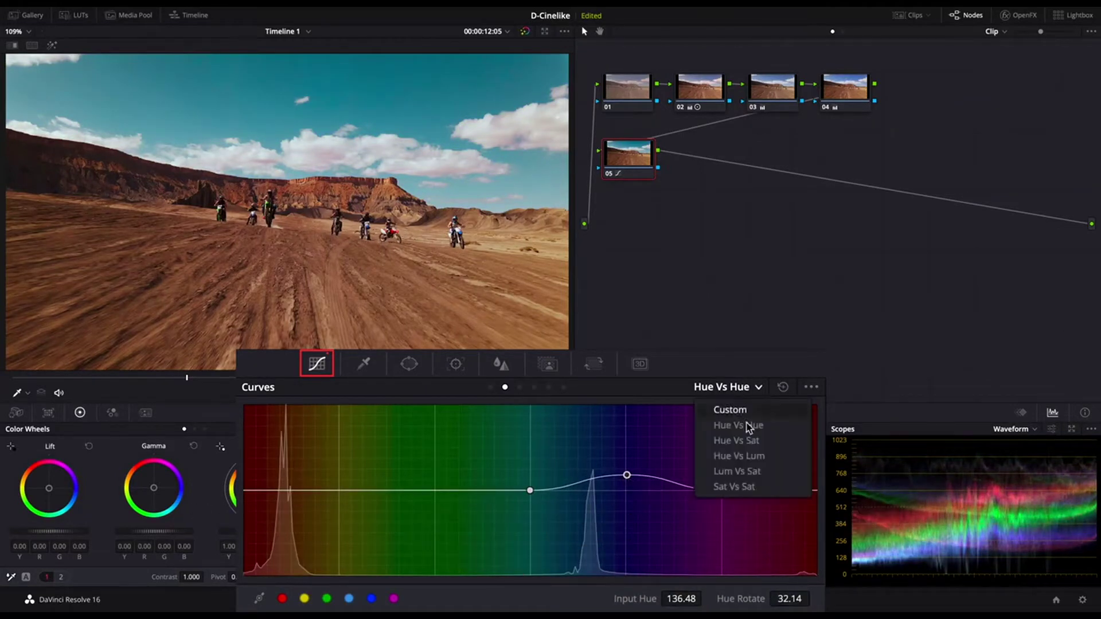
{"action": "left_click", "coordinate": [758, 446]}
{"action": "left_click", "coordinate": [371, 600]}
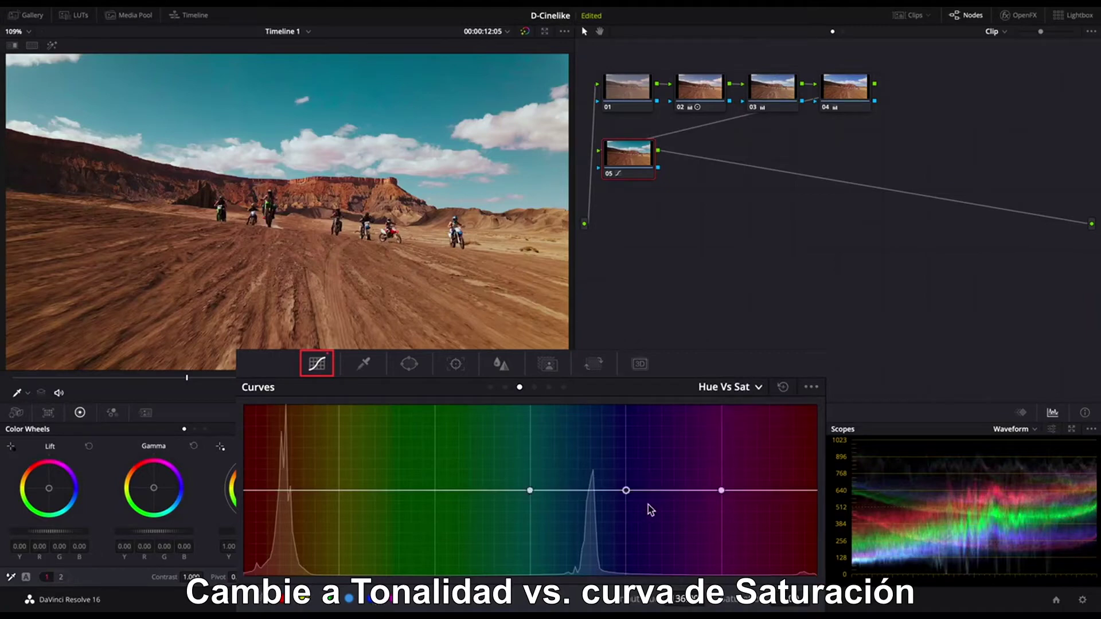
{"action": "left_click_drag", "start_coordinate": [627, 492], "coordinate": [630, 499]}
{"action": "left_click", "coordinate": [282, 599]}
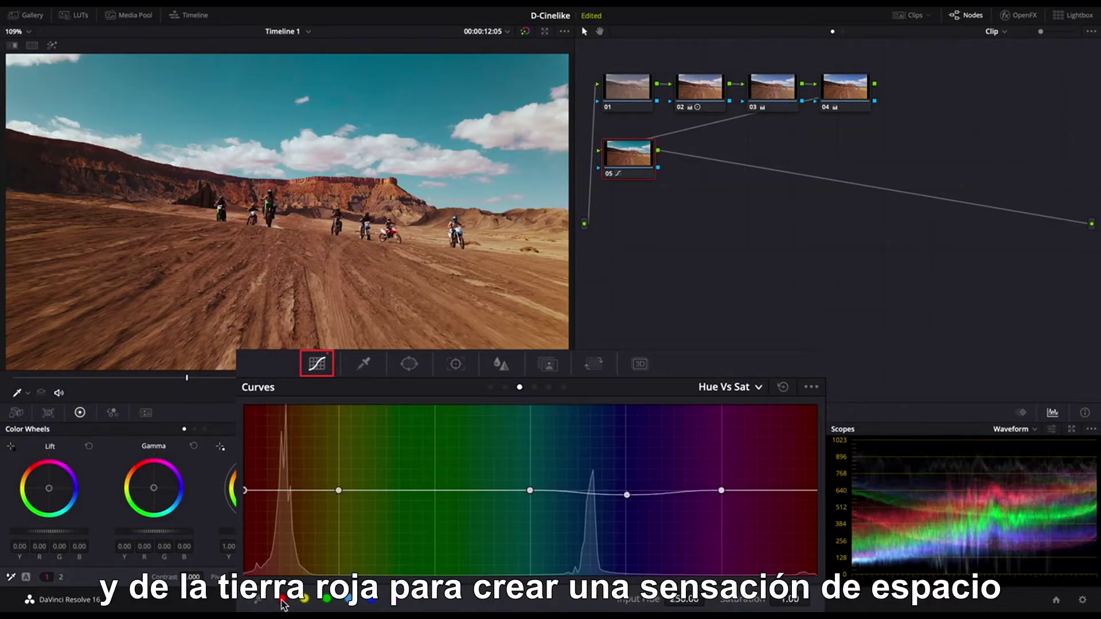
{"action": "left_click_drag", "start_coordinate": [245, 491], "coordinate": [245, 504]}
Step: Darken the blue and red hues slightly on the Hue Vs Lum curve, with the blue gain at about 0.92
{"action": "left_click", "coordinate": [756, 388]}
{"action": "left_click", "coordinate": [760, 457]}
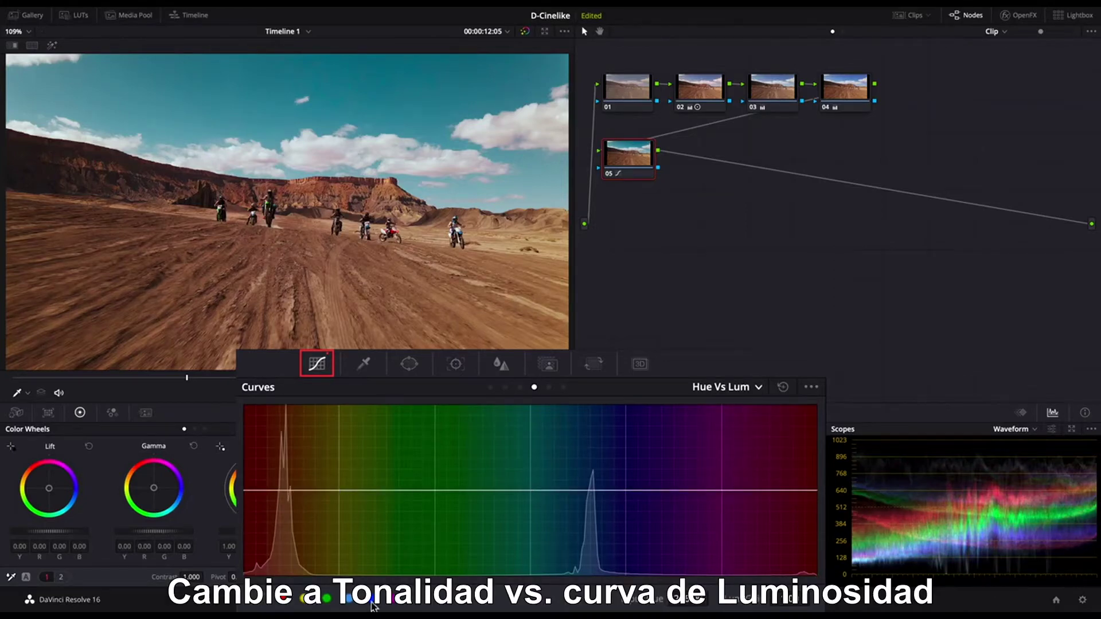
{"action": "left_click_drag", "start_coordinate": [627, 495], "coordinate": [627, 501]}
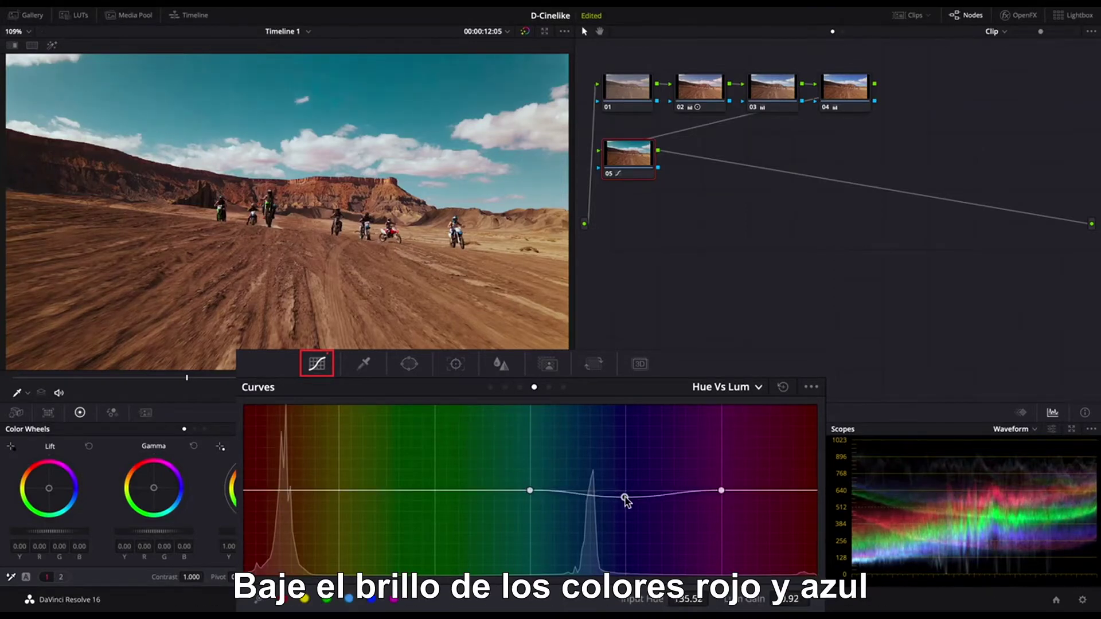
{"action": "left_click", "coordinate": [281, 600]}
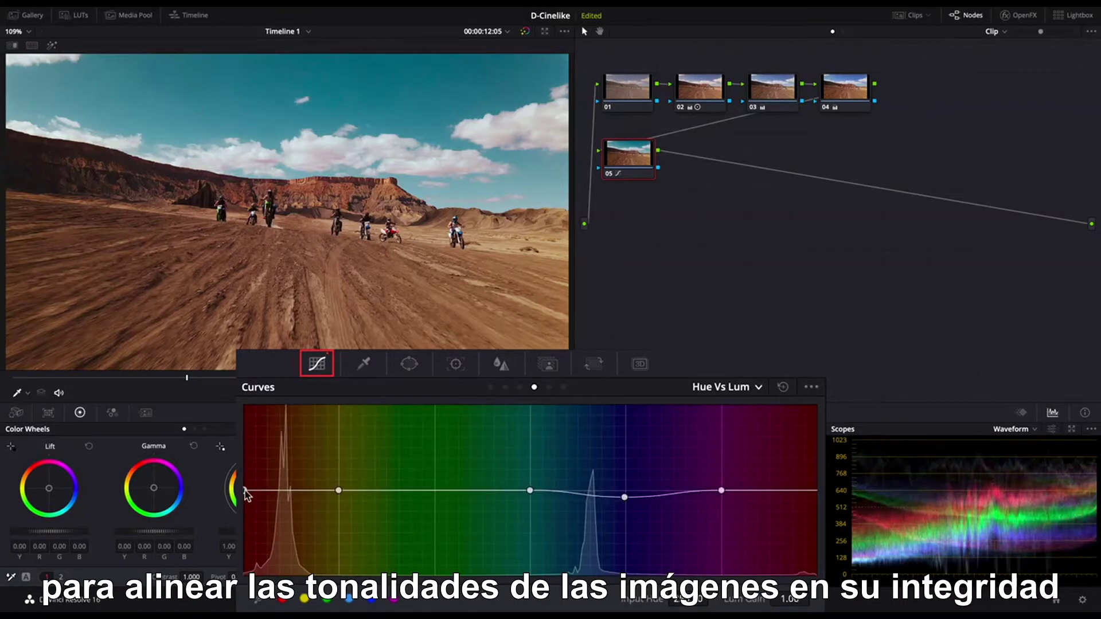
{"action": "left_click_drag", "start_coordinate": [246, 492], "coordinate": [247, 499]}
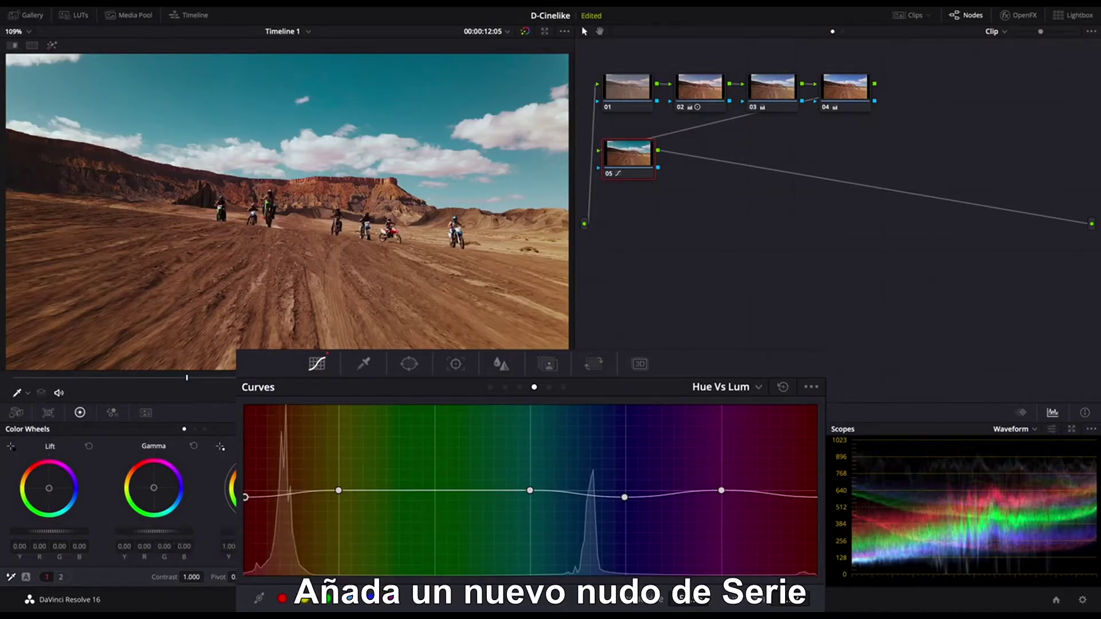
Step: Add a serial node after node 05 and isolate the bright clouds with an HSL qualifier, setting the luminance low limit to 68.6
{"action": "key", "text": "alt+s"}
{"action": "left_click", "coordinate": [363, 363]}
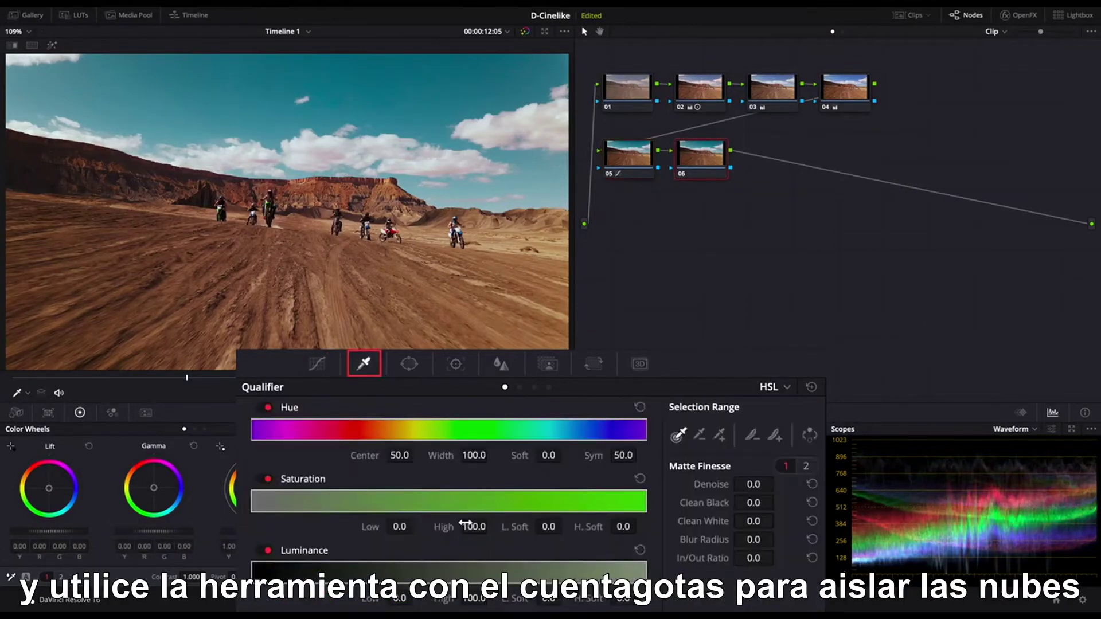
{"action": "left_click_drag", "start_coordinate": [251, 575], "coordinate": [522, 582]}
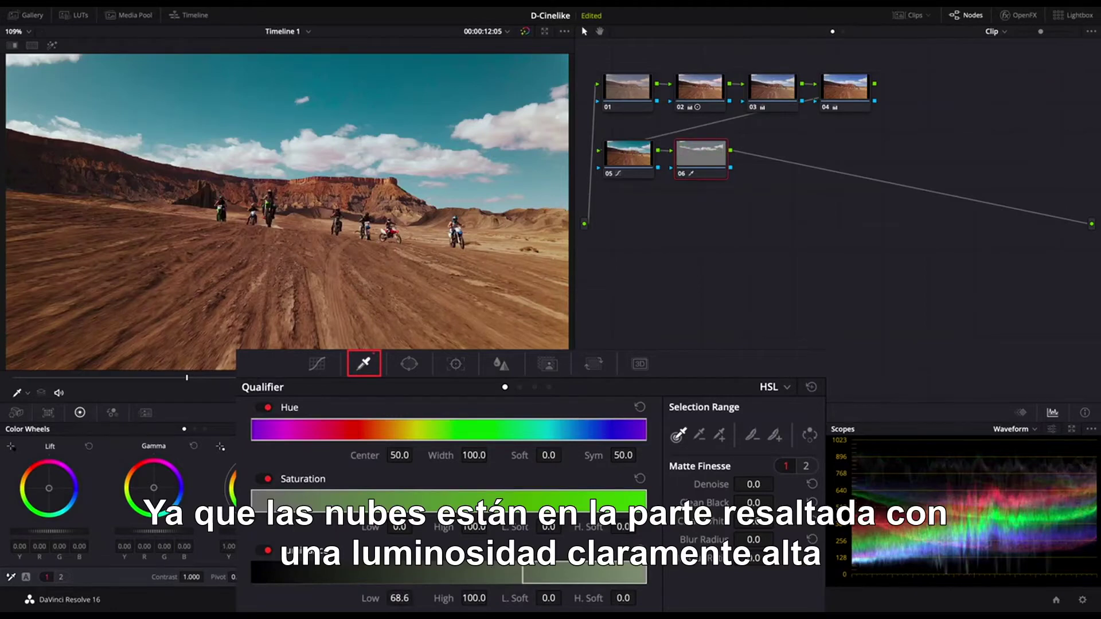
Step: Highlight the cloud selection and refine its key with luminance low soft 7.4, denoise 6.4, clean black 18.6 and blur radius 17.0
{"action": "left_click", "coordinate": [52, 45]}
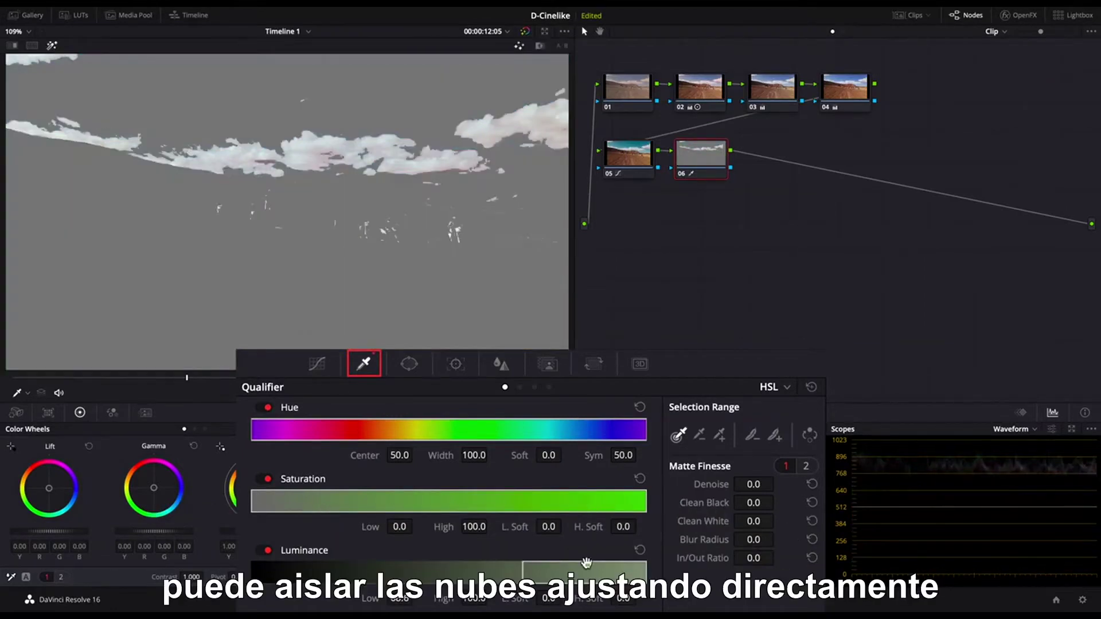
{"action": "left_click_drag", "start_coordinate": [522, 574], "coordinate": [567, 598]}
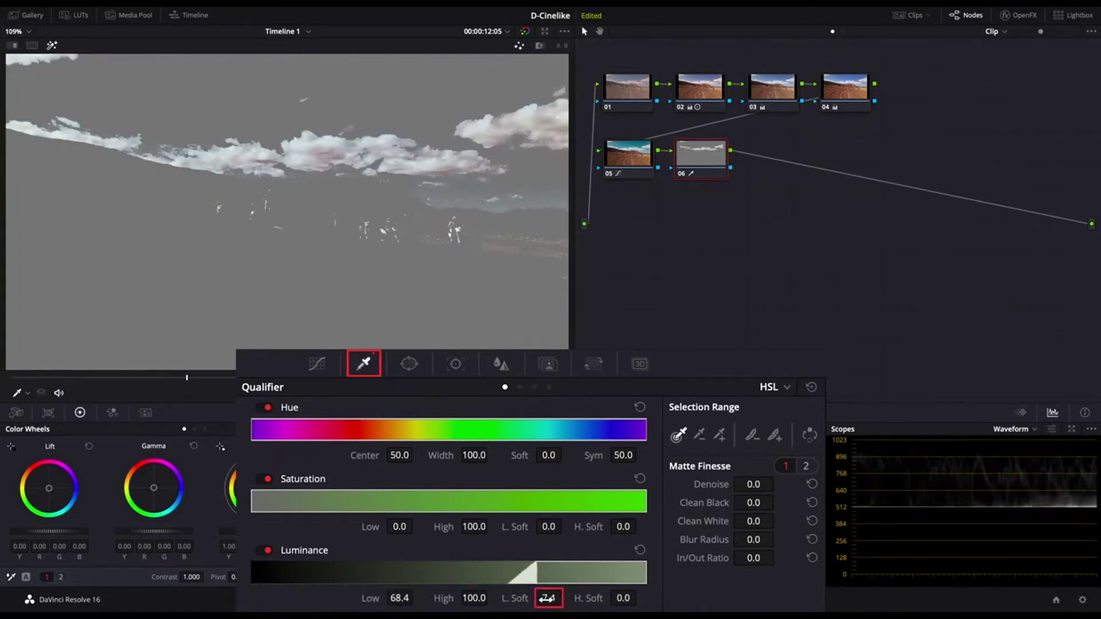
{"action": "mouse_move", "coordinate": [768, 485]}
{"action": "left_mouse_down"}
{"action": "mouse_move", "coordinate": [779, 484]}
{"action": "mouse_move", "coordinate": [756, 485]}
{"action": "mouse_move", "coordinate": [779, 502]}
{"action": "left_mouse_up"}
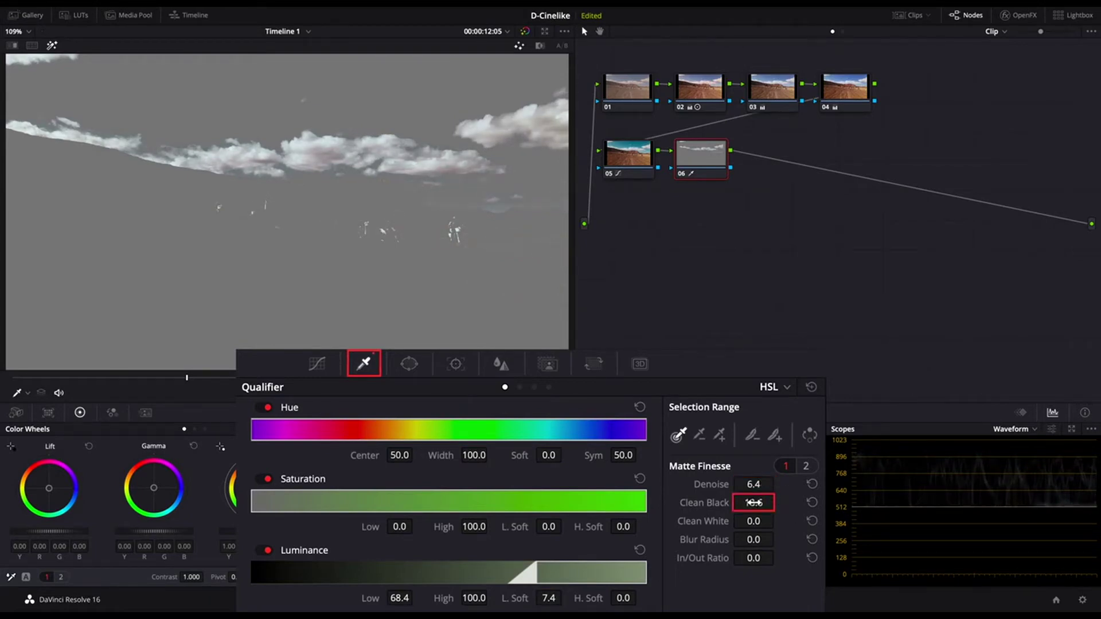
{"action": "left_click_drag", "start_coordinate": [753, 503], "coordinate": [756, 502]}
{"action": "left_click_drag", "start_coordinate": [779, 539], "coordinate": [779, 539]}
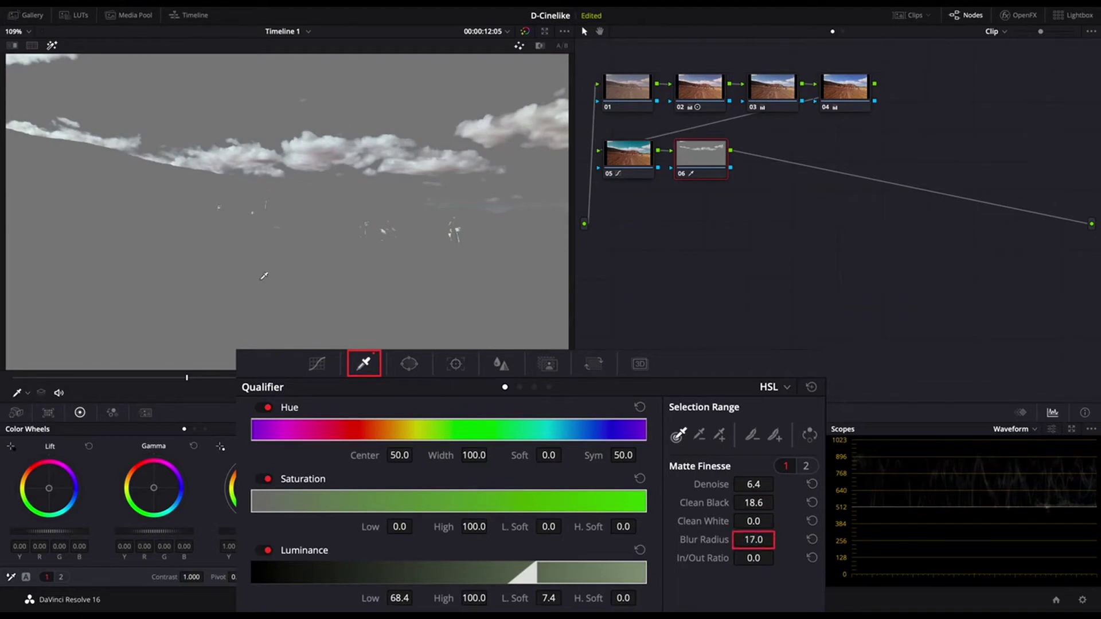
Step: Draw a closed curve window around the sky and clouds on node 06, following the horizon and excluding the riders and ground
{"action": "scroll", "coordinate": [265, 276], "scroll_direction": "down", "scroll_amount": 3}
{"action": "left_click", "coordinate": [408, 365]}
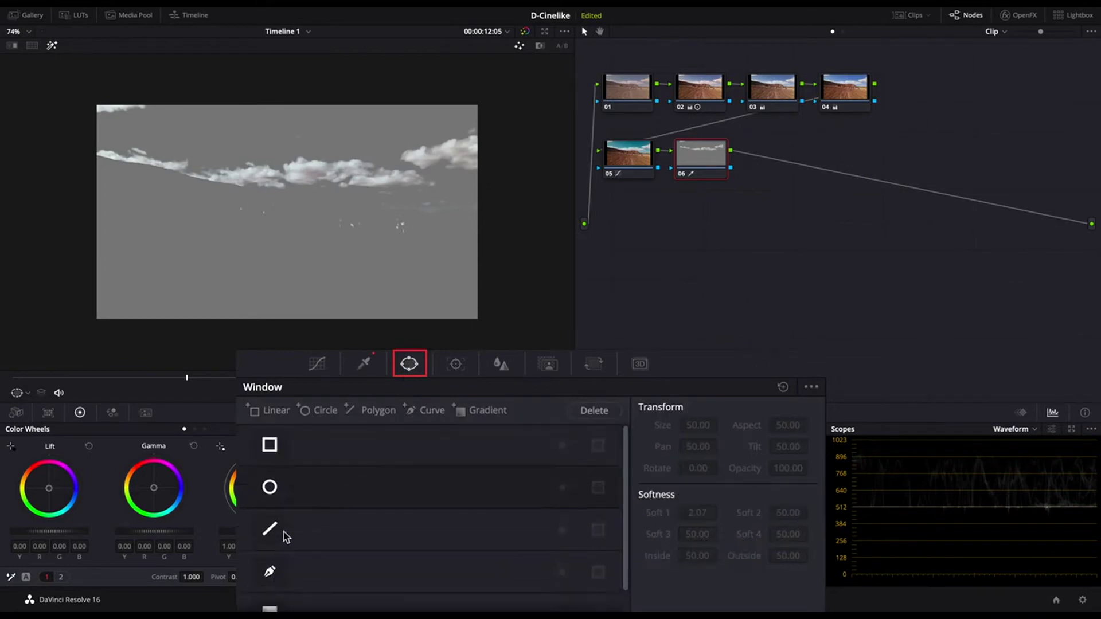
{"action": "left_click", "coordinate": [272, 549]}
{"action": "left_click", "coordinate": [79, 156]}
{"action": "left_click", "coordinate": [142, 175]}
{"action": "left_click", "coordinate": [251, 195]}
{"action": "left_click", "coordinate": [340, 198]}
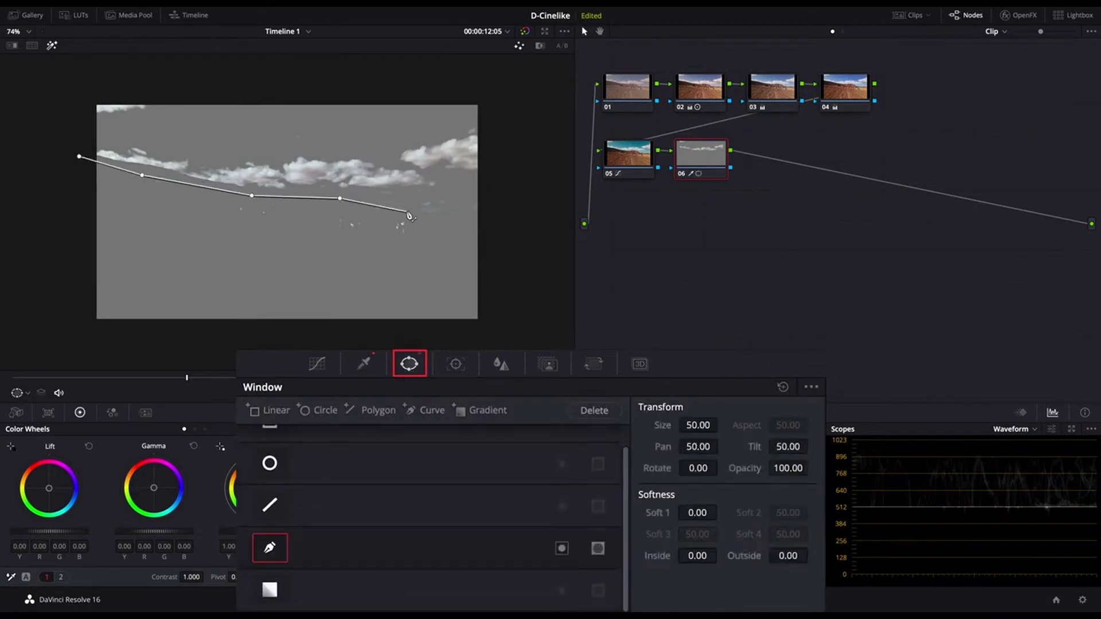
{"action": "left_click", "coordinate": [417, 199]}
{"action": "left_click", "coordinate": [489, 184]}
{"action": "left_click", "coordinate": [490, 95]}
{"action": "left_click", "coordinate": [149, 91]}
{"action": "left_click", "coordinate": [83, 91]}
{"action": "left_click", "coordinate": [79, 156]}
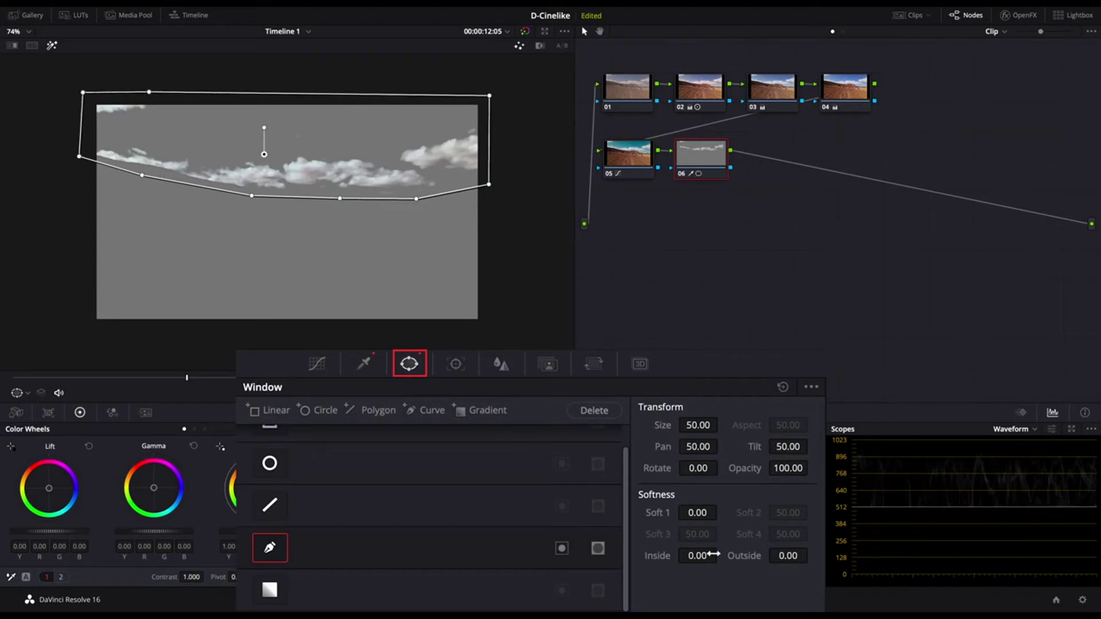
Step: Soften the curve window's edges with inside 5.42 and outside 3.62, and turn off the highlight view
{"action": "left_click_drag", "start_coordinate": [715, 555], "coordinate": [740, 555]}
{"action": "left_click_drag", "start_coordinate": [806, 557], "coordinate": [817, 554]}
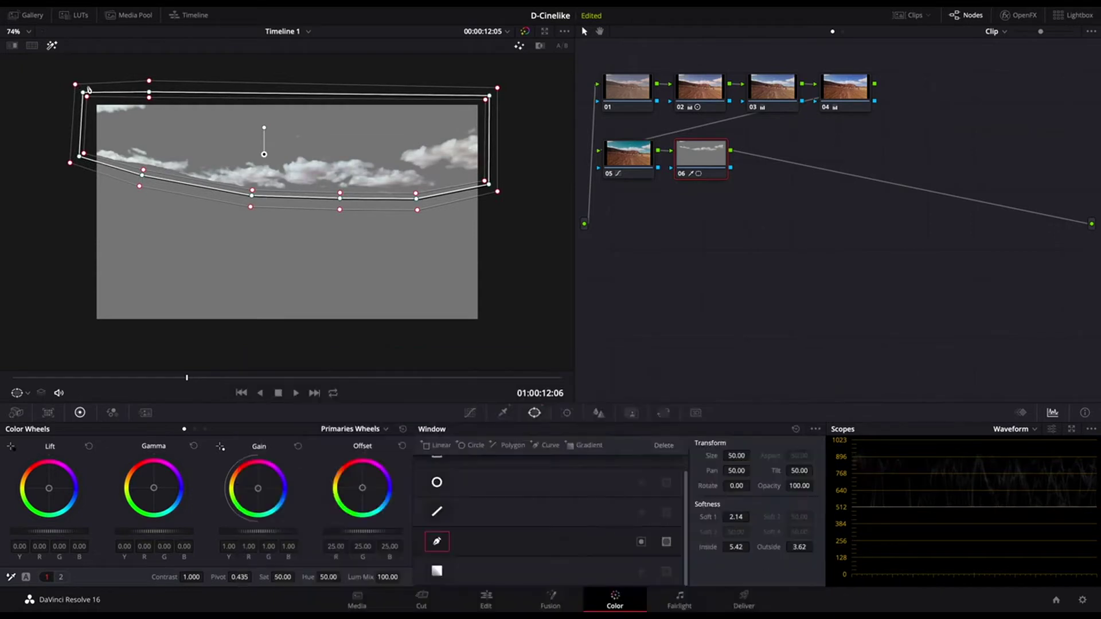
{"action": "left_click", "coordinate": [53, 46]}
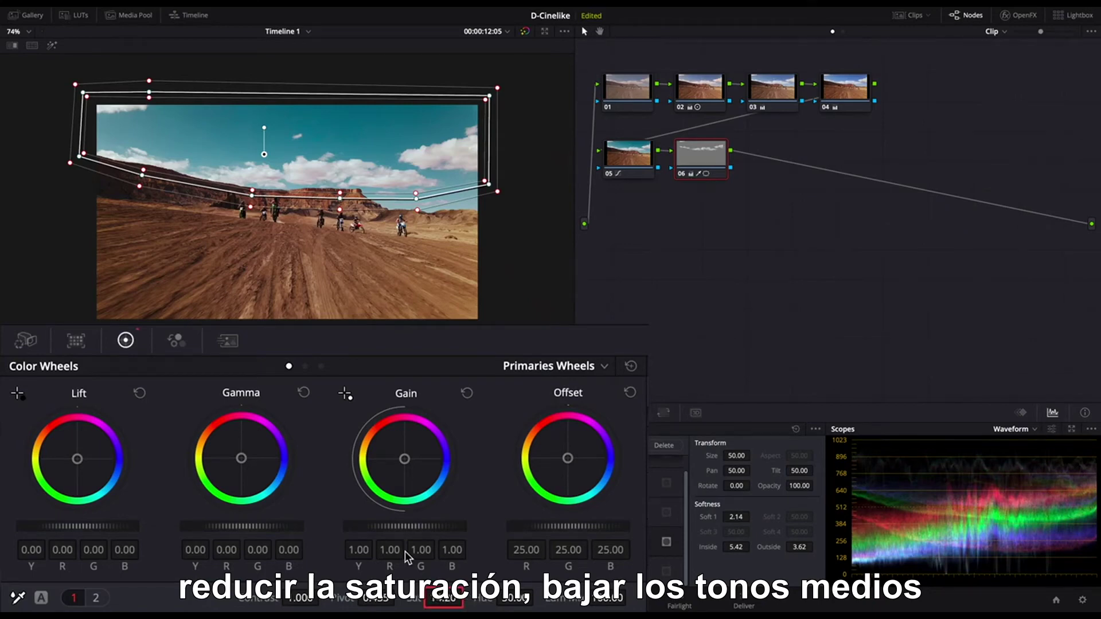
Step: Reduce the clouds' saturation to 14.20, lower their gamma to -0.04 and raise their gain slightly
{"action": "left_click_drag", "start_coordinate": [252, 526], "coordinate": [232, 526]}
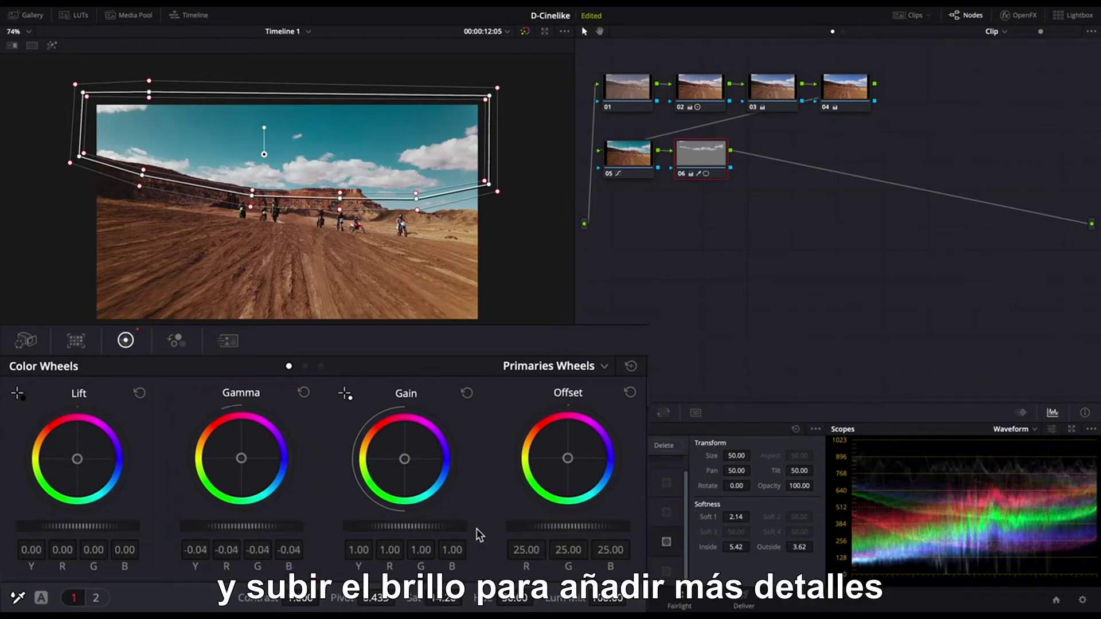
{"action": "left_click_drag", "start_coordinate": [434, 526], "coordinate": [462, 529]}
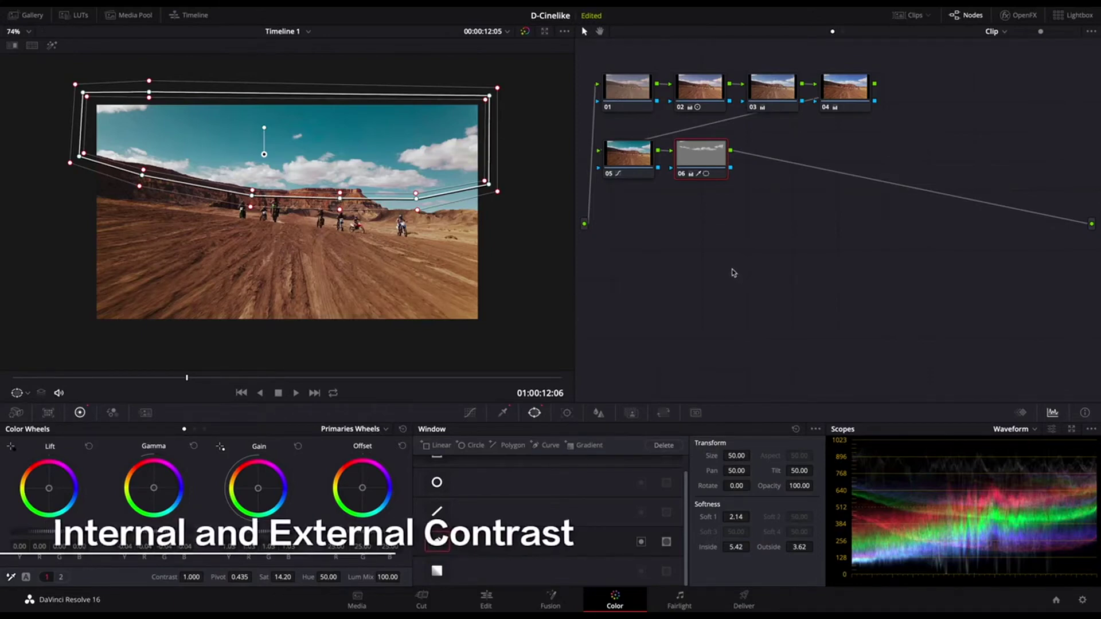
Step: Add a serial node after node 06 with a wide elliptical window over the frame's middle, size 39.51, aspect 87.26, tilt 48.00, softness 7.46
{"action": "key", "text": "alt+s"}
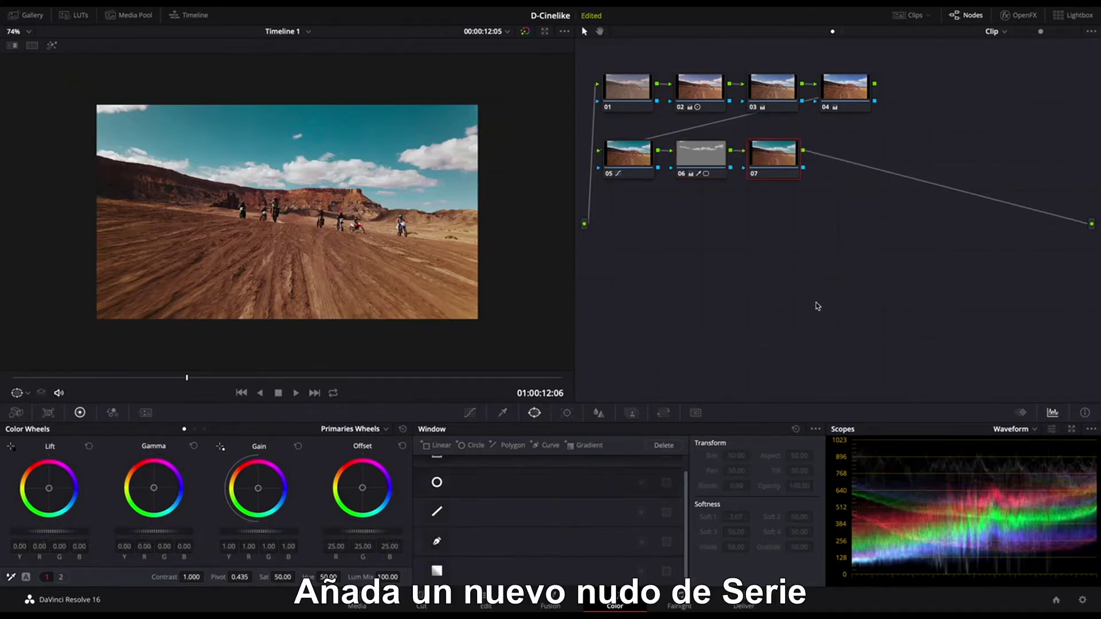
{"action": "left_click", "coordinate": [270, 487]}
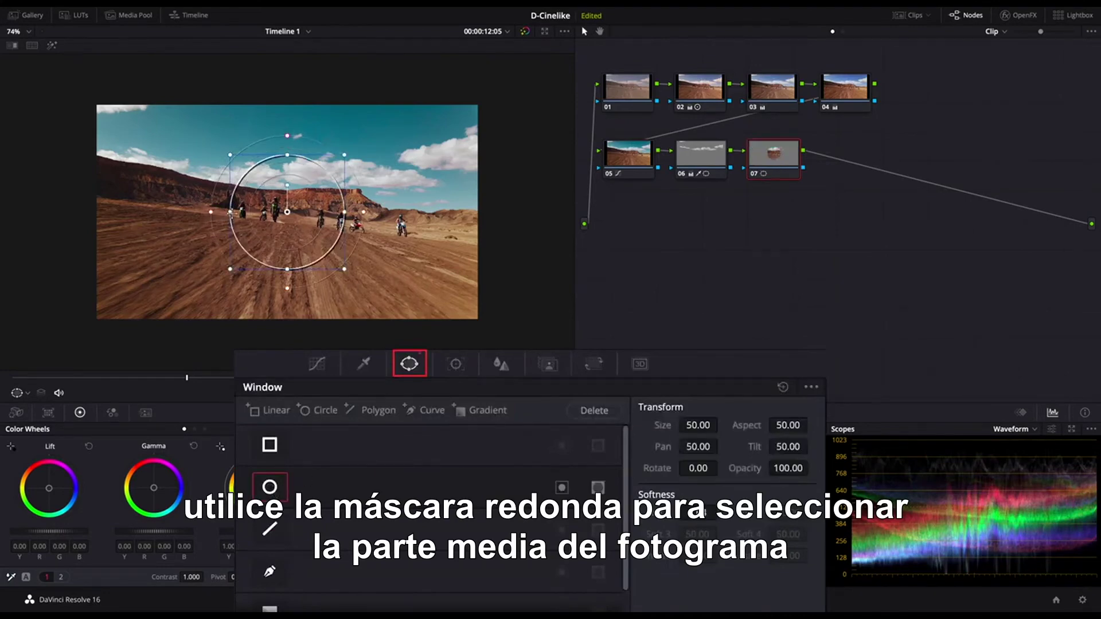
{"action": "left_click_drag", "start_coordinate": [230, 212], "coordinate": [109, 213]}
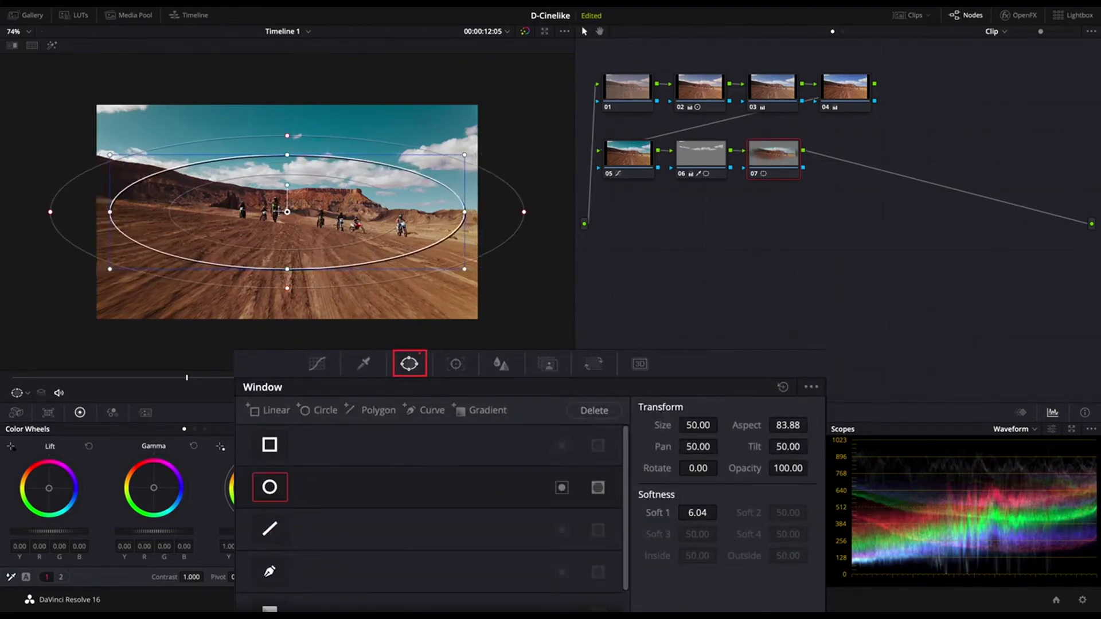
{"action": "left_click_drag", "start_coordinate": [279, 212], "coordinate": [278, 251]}
{"action": "scroll", "coordinate": [286, 195], "scroll_direction": "down", "scroll_amount": 3}
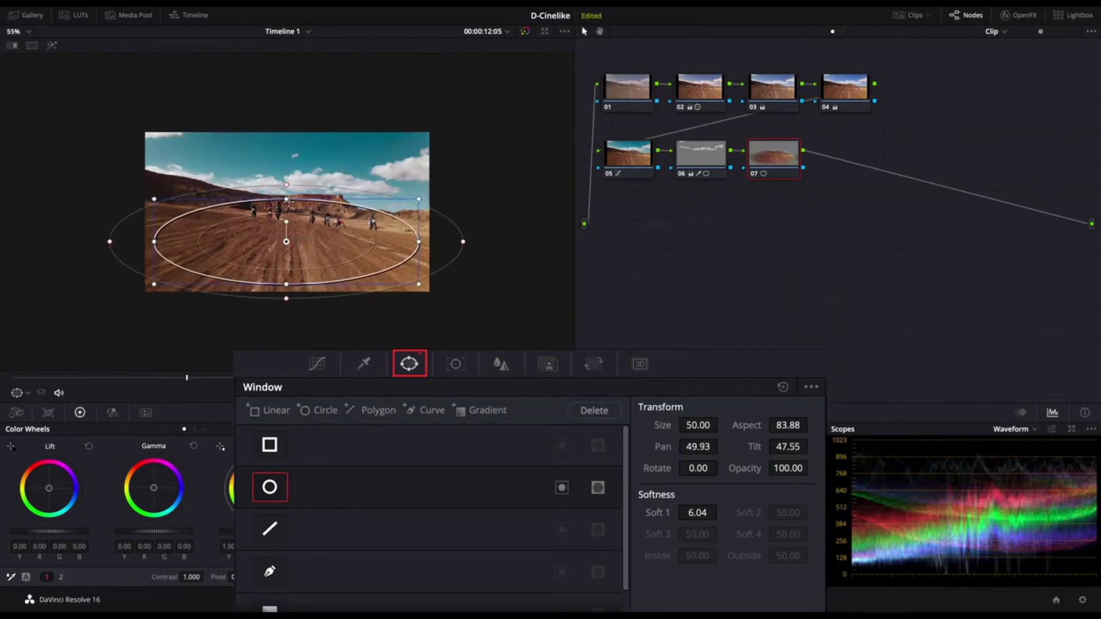
{"action": "mouse_move", "coordinate": [286, 199]}
{"action": "left_mouse_down"}
{"action": "mouse_move", "coordinate": [286, 208]}
{"action": "mouse_move", "coordinate": [287, 195]}
{"action": "left_mouse_up"}
{"action": "left_click_drag", "start_coordinate": [293, 244], "coordinate": [297, 240]}
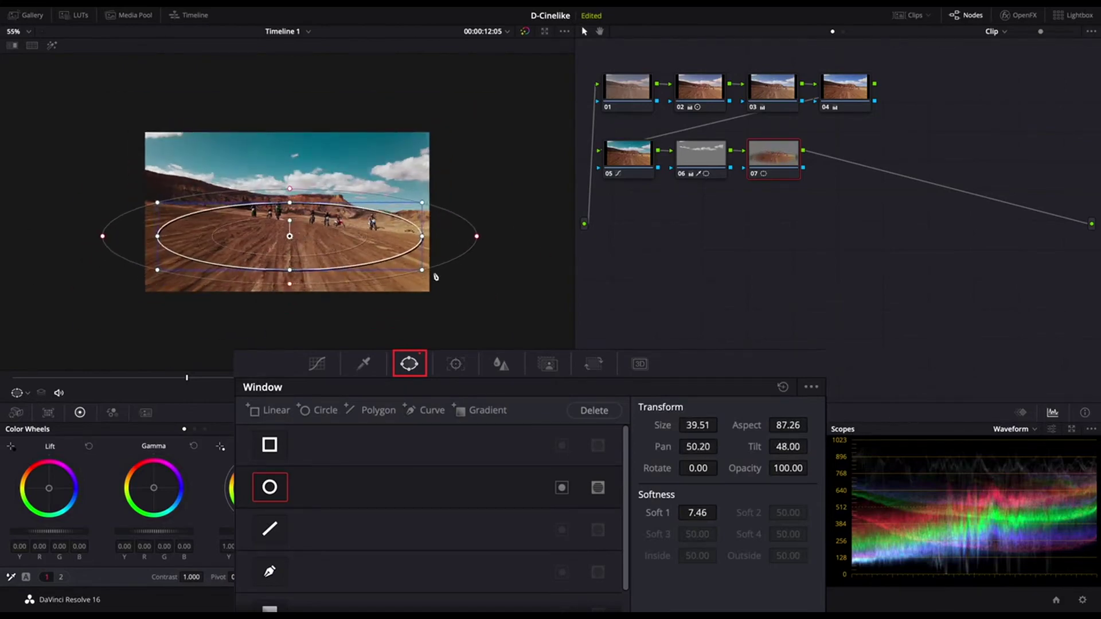
Step: Brighten the midtones inside node 07's window by raising the middle of the master custom curve slightly
{"action": "left_click", "coordinate": [335, 368]}
{"action": "left_click", "coordinate": [491, 389]}
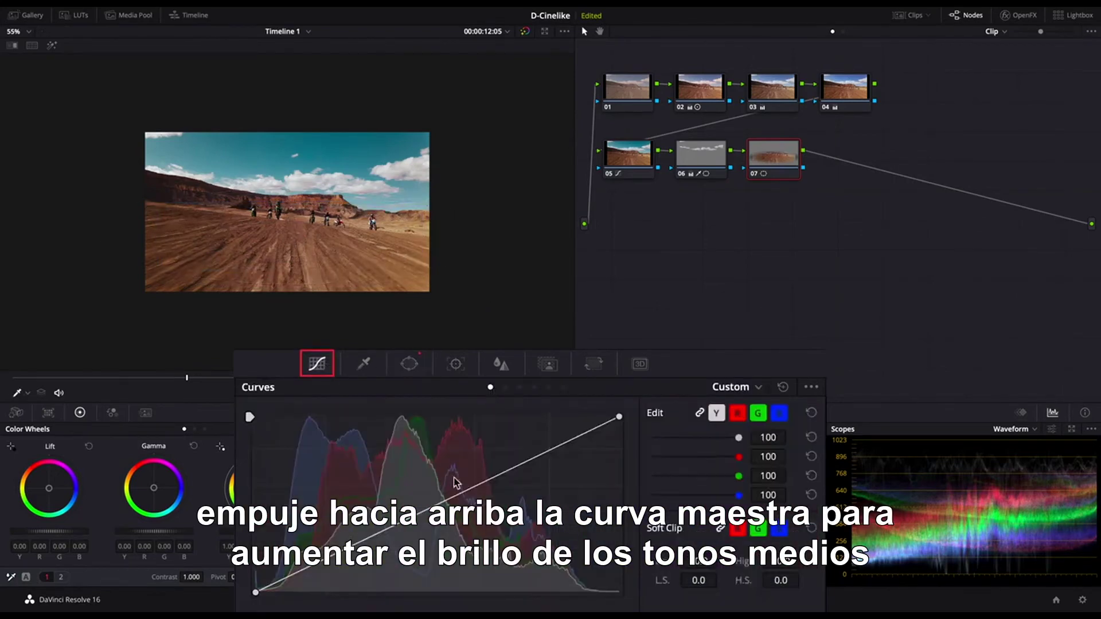
{"action": "left_click", "coordinate": [437, 495]}
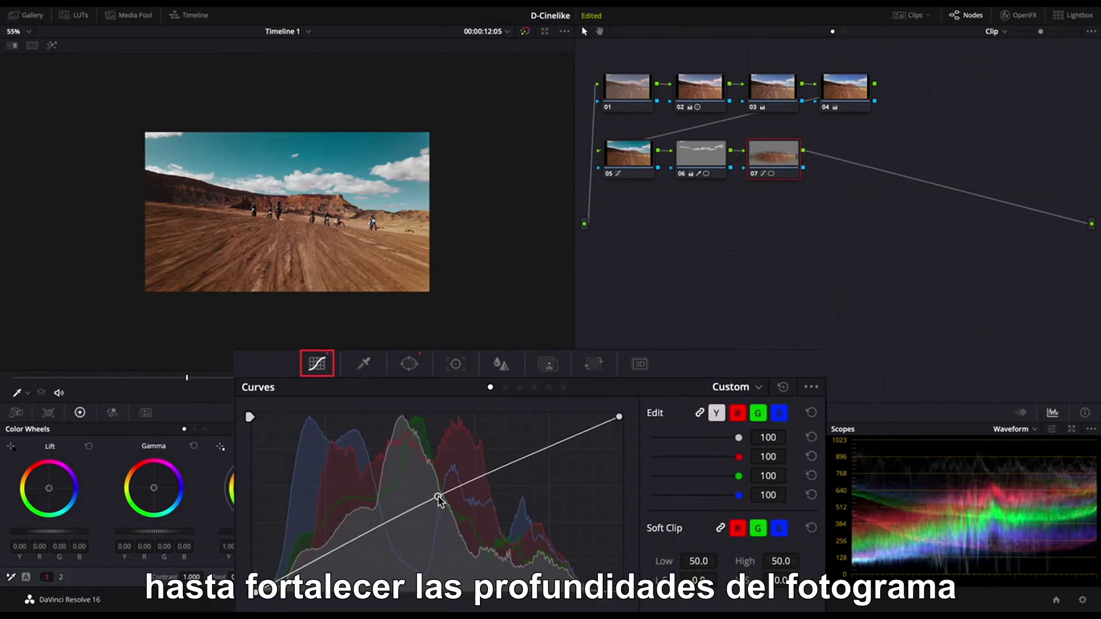
{"action": "left_click_drag", "start_coordinate": [437, 494], "coordinate": [436, 492]}
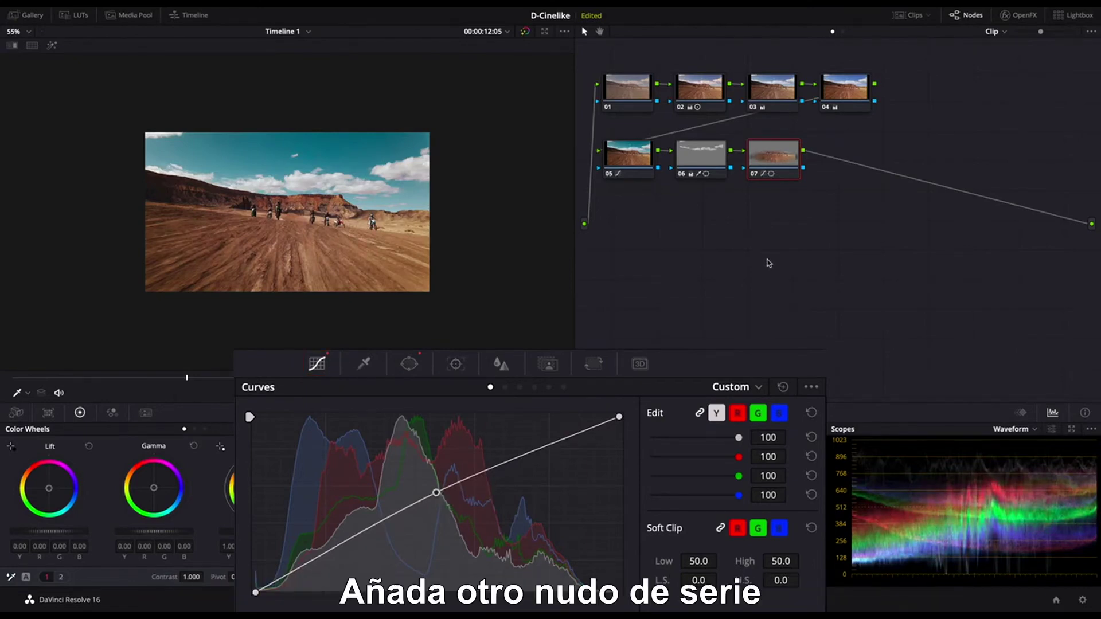
Step: Add a serial node after node 07, feed it node 07's key and invert the key input to affect the outer area
{"action": "key", "text": "alt+s"}
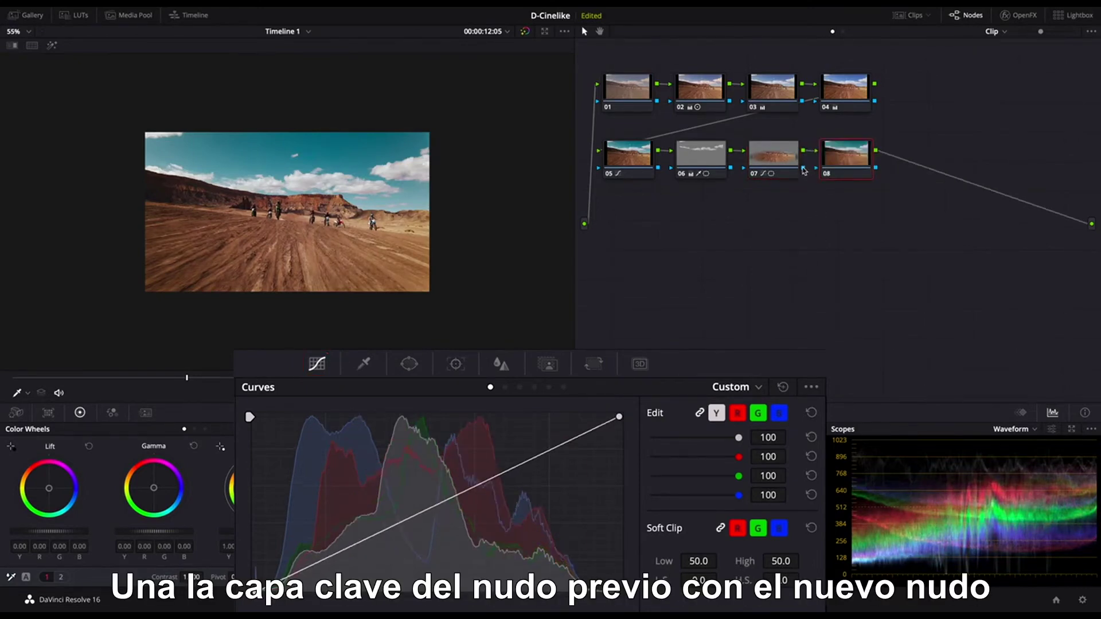
{"action": "left_click_drag", "start_coordinate": [815, 171], "coordinate": [818, 169]}
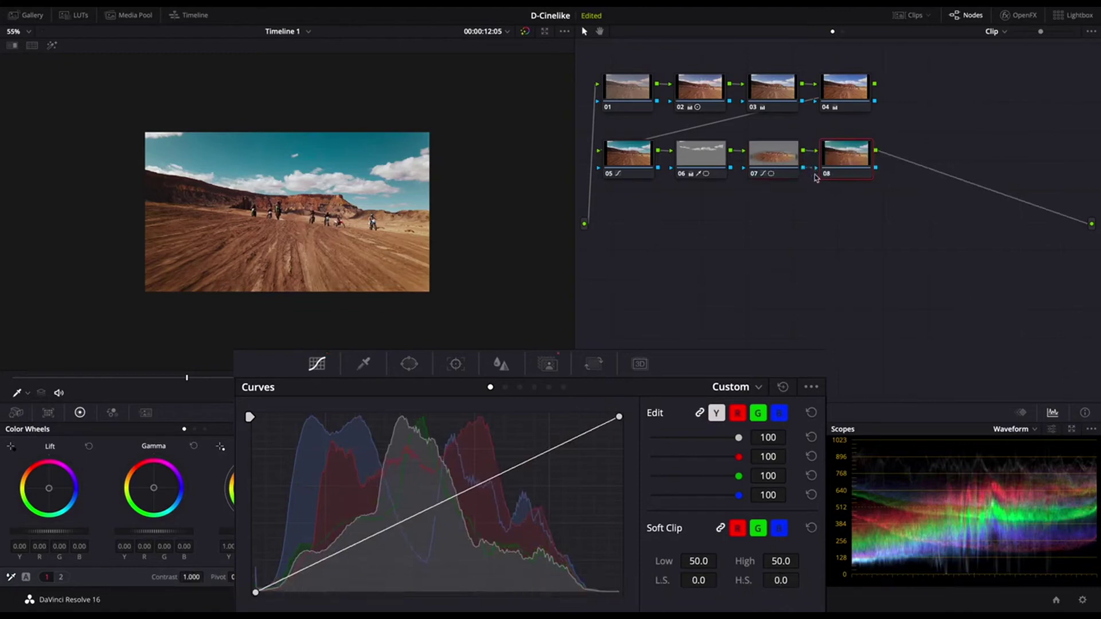
{"action": "left_click", "coordinate": [548, 363]}
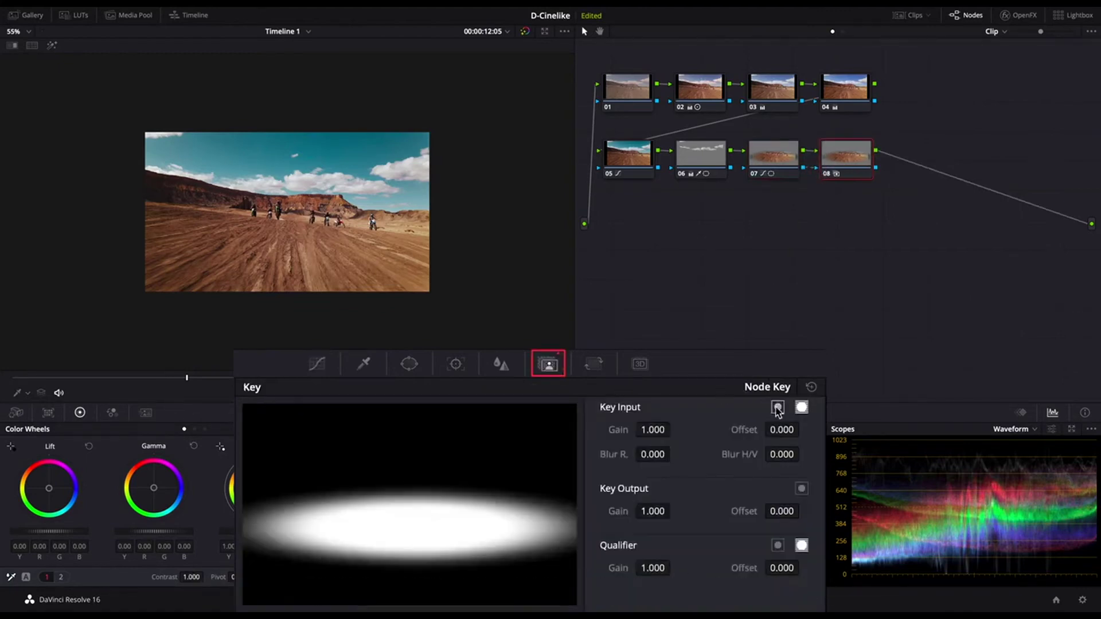
{"action": "left_click", "coordinate": [778, 408]}
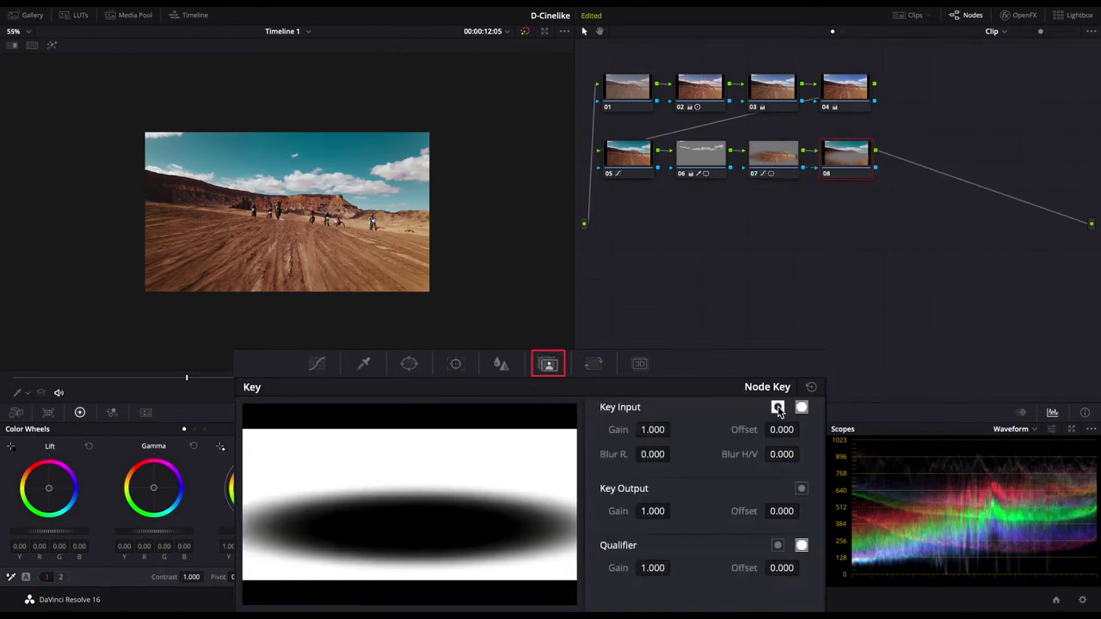
Step: Darken the area outside the ellipse by lowering the middle of node 08's master custom curve slightly
{"action": "left_click", "coordinate": [317, 363]}
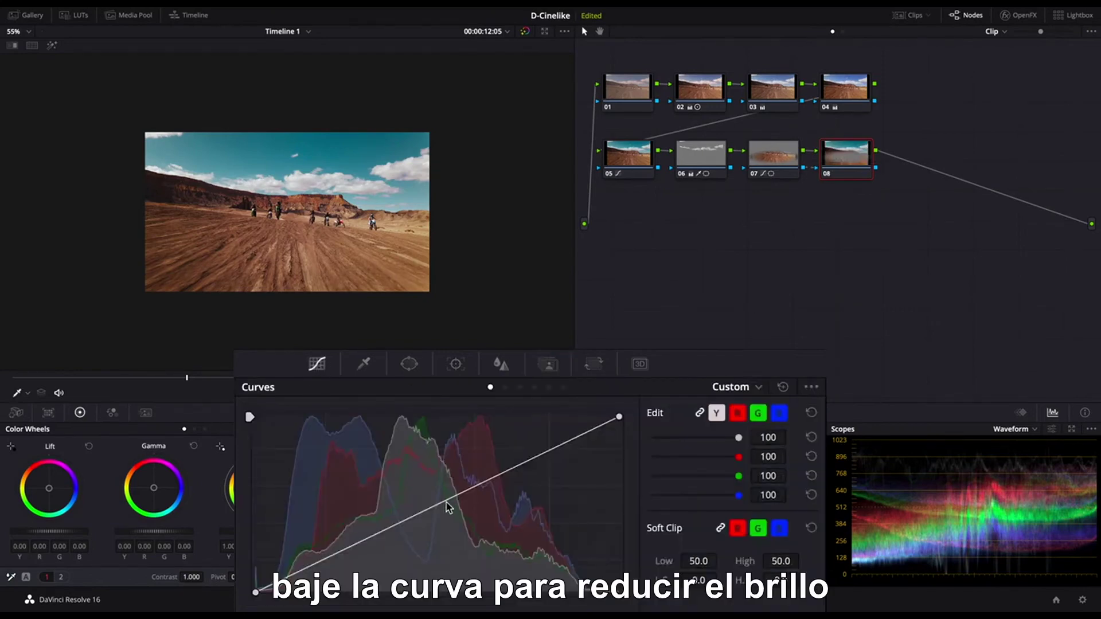
{"action": "left_click_drag", "start_coordinate": [447, 502], "coordinate": [448, 503]}
{"action": "scroll", "coordinate": [330, 298], "scroll_direction": "up", "scroll_amount": 3}
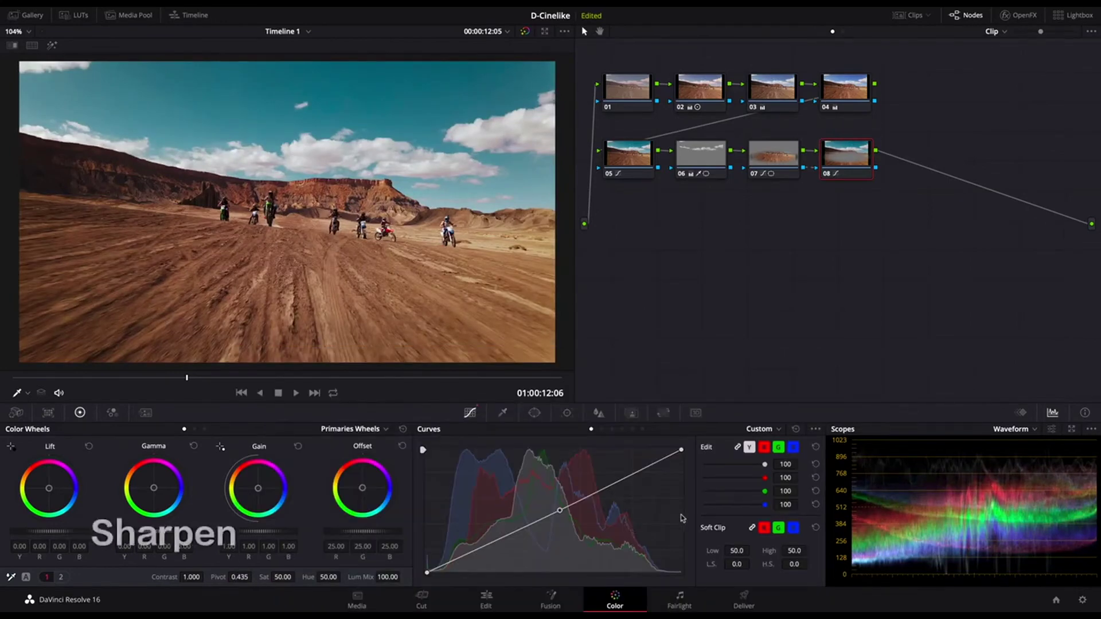
Step: Add a serial node after node 08, set its midtone detail to 27.00 and sharpen the image with a radius of 0.48
{"action": "key", "text": "alt+s"}
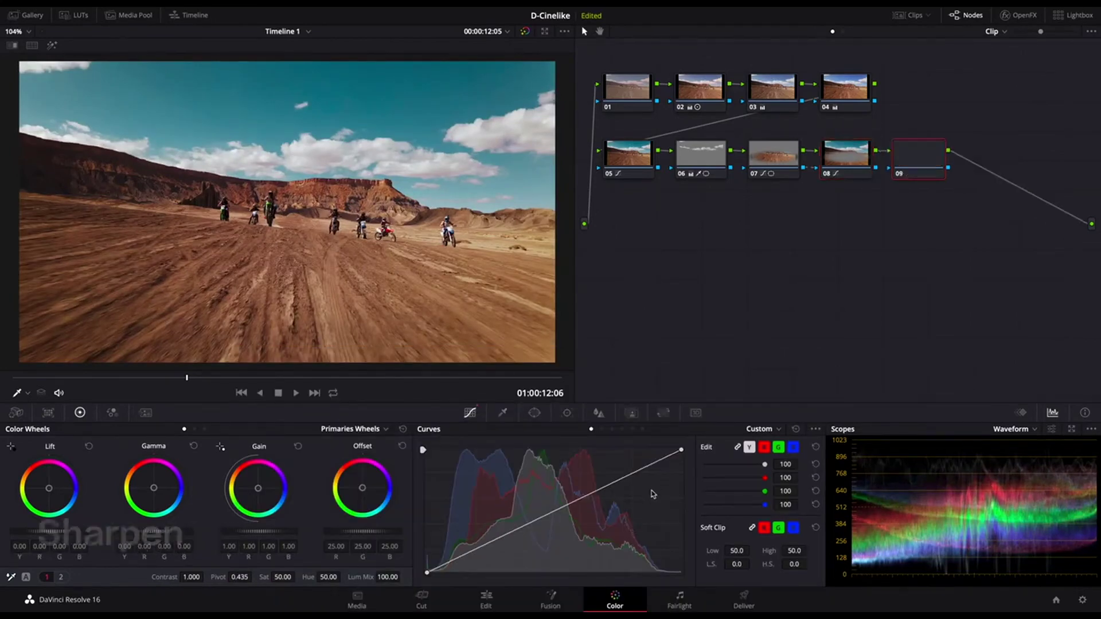
{"action": "left_click", "coordinate": [60, 577]}
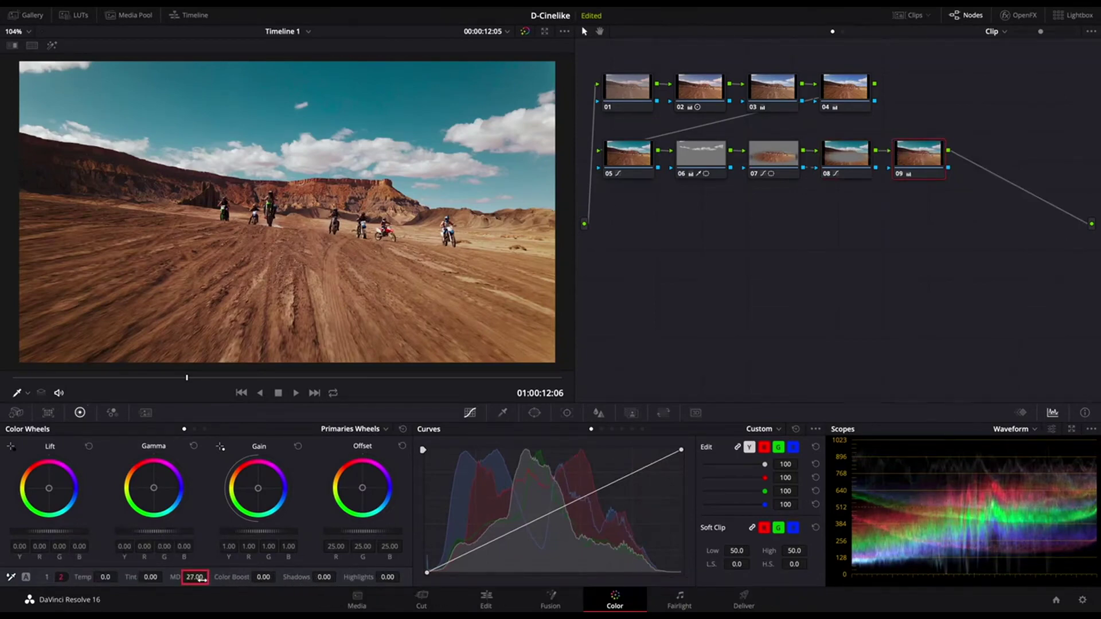
{"action": "left_click", "coordinate": [502, 363]}
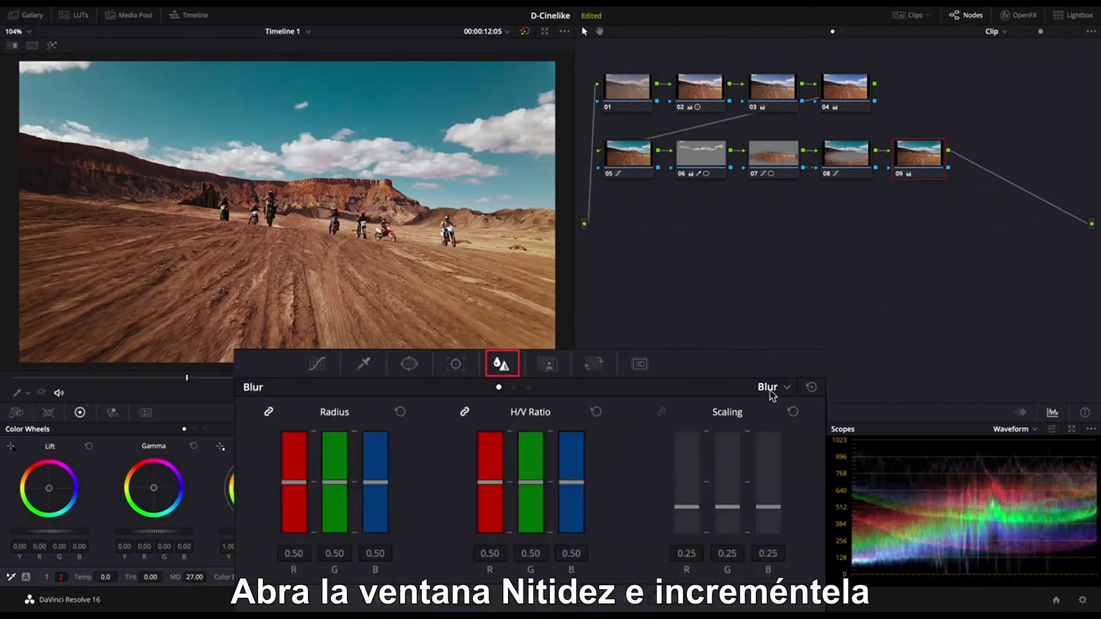
{"action": "left_click", "coordinate": [768, 388]}
{"action": "left_click", "coordinate": [795, 426]}
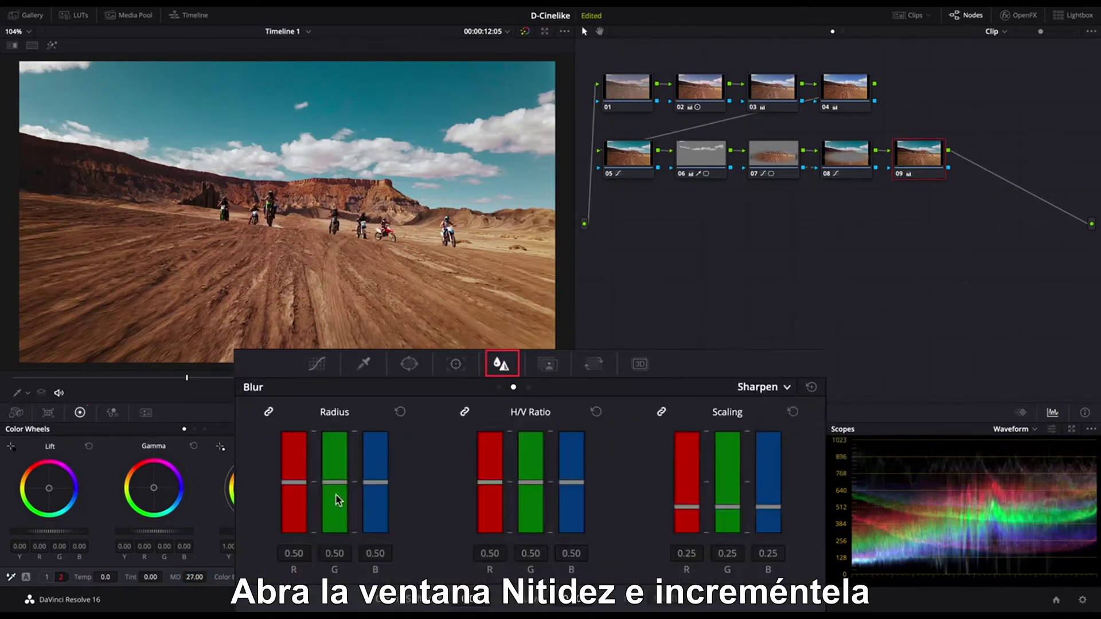
{"action": "left_click_drag", "start_coordinate": [339, 500], "coordinate": [337, 485]}
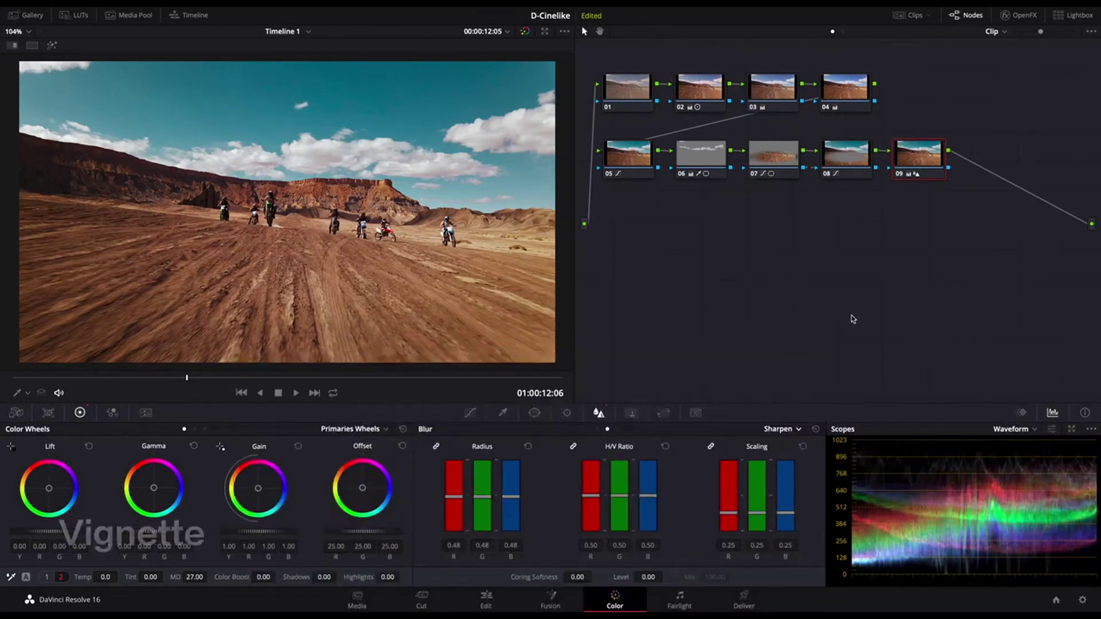
Step: Add a serial node after node 09, place it in a third row of the graph and apply the Vignette effect to it
{"action": "key", "text": "alt+s"}
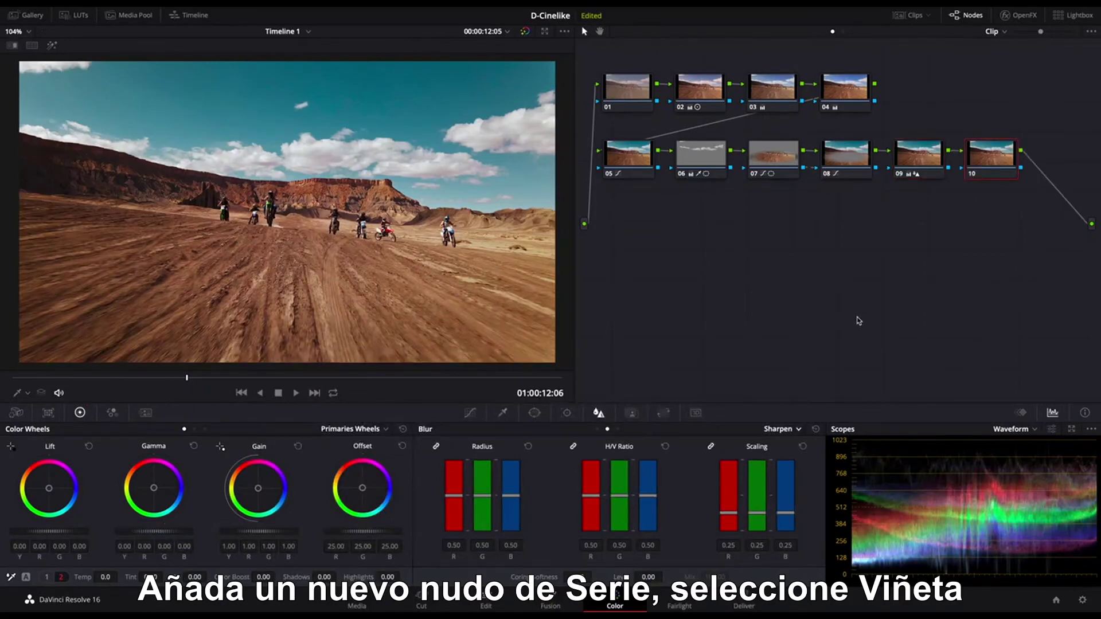
{"action": "left_click_drag", "start_coordinate": [993, 164], "coordinate": [633, 230]}
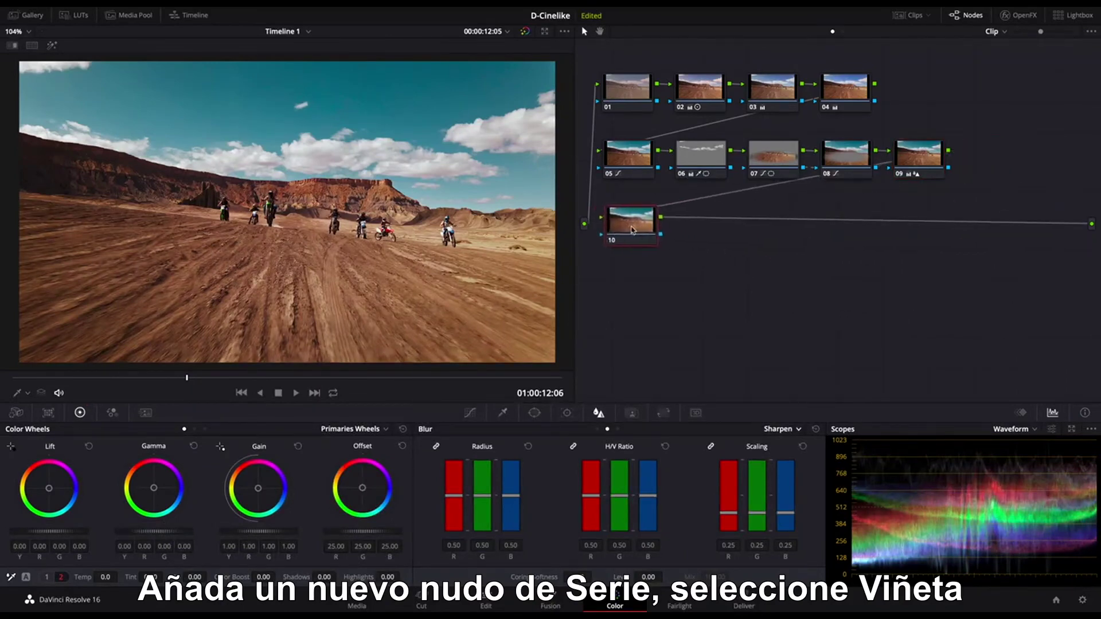
{"action": "left_click", "coordinate": [1023, 15]}
{"action": "scroll", "coordinate": [996, 180], "scroll_direction": "down", "scroll_amount": 15}
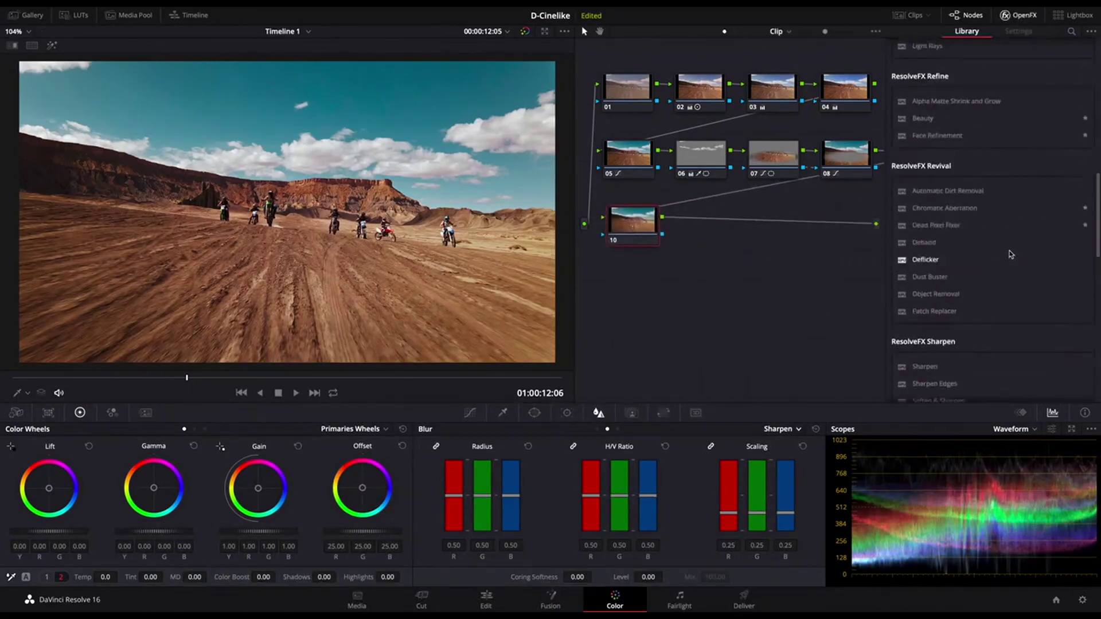
{"action": "left_click_drag", "start_coordinate": [926, 329], "coordinate": [634, 221]}
Step: Shape the vignette with size 0.929 and anamorphism about 2.6, and adjust its softness
{"action": "left_click_drag", "start_coordinate": [994, 115], "coordinate": [1010, 134]}
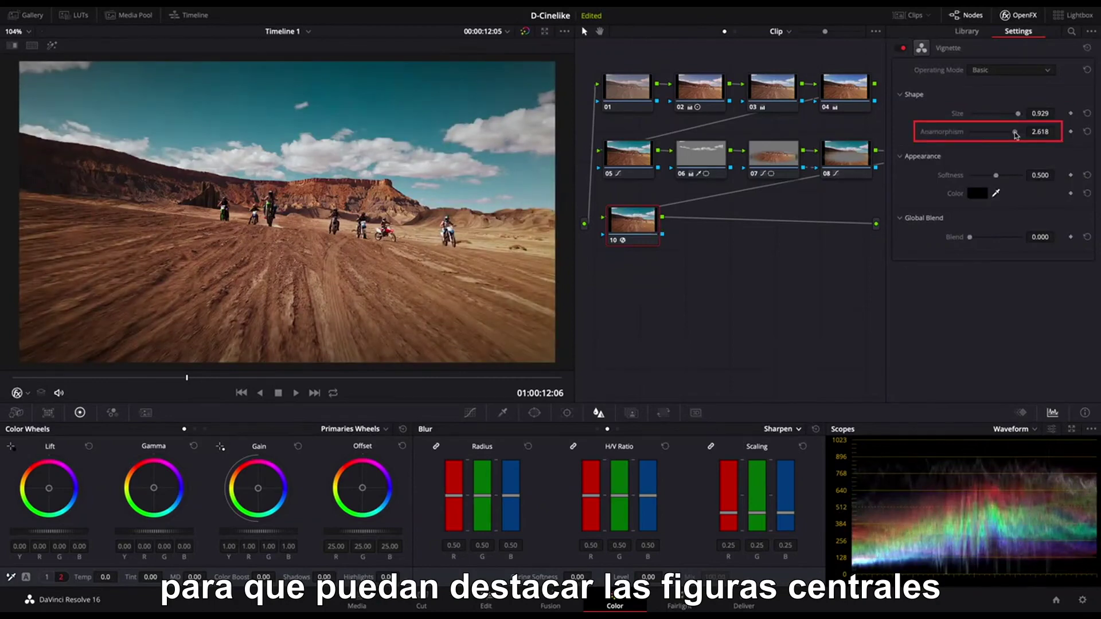
{"action": "left_click_drag", "start_coordinate": [996, 175], "coordinate": [988, 180]}
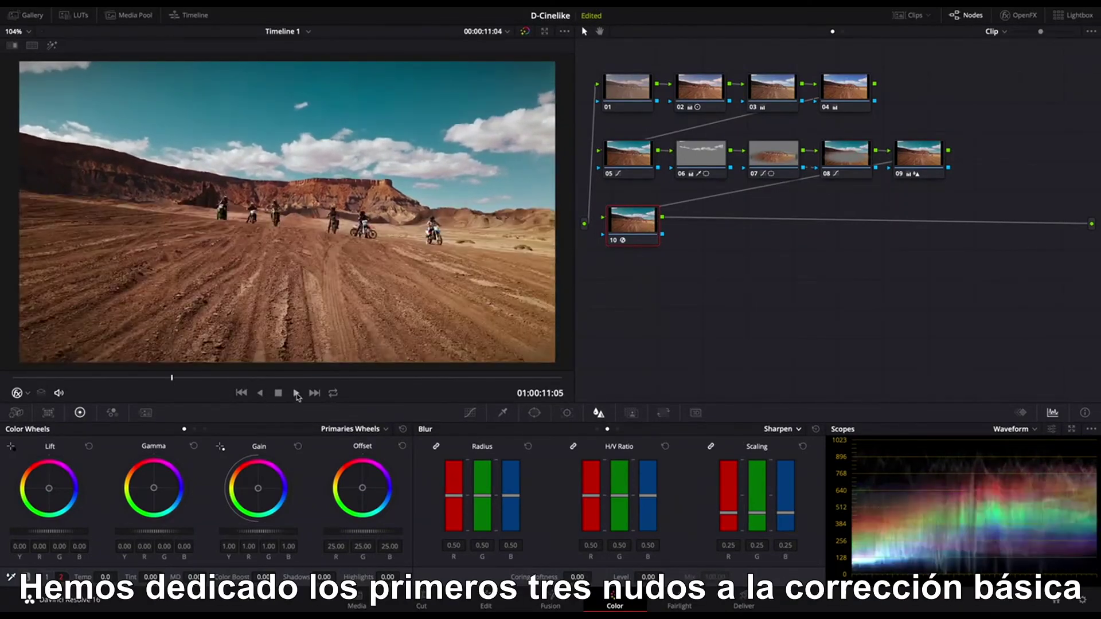
Step: Review the graded clip in playback and full screen, toggling all nodes off and on to compare it with the ungraded footage
{"action": "left_click", "coordinate": [296, 394]}
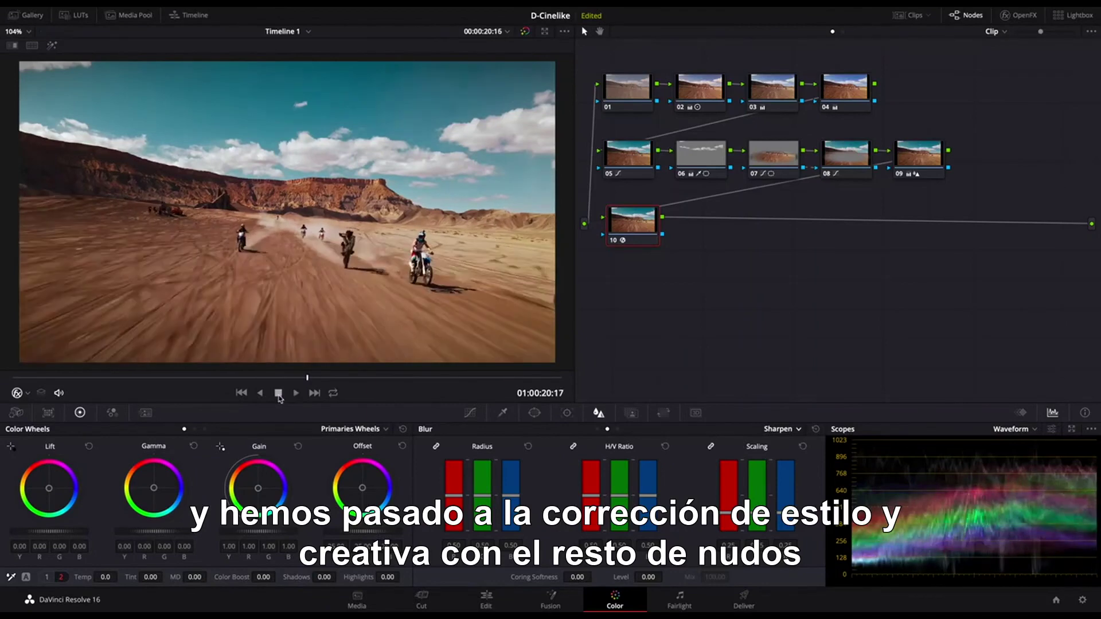
{"action": "left_click_drag", "start_coordinate": [1001, 289], "coordinate": [609, 99]}
{"action": "key", "text": "super+d"}
{"action": "key", "text": "super+d"}
{"action": "key", "text": "super+d"}
{"action": "key", "text": "super+d"}
{"action": "key", "text": "super+d"}
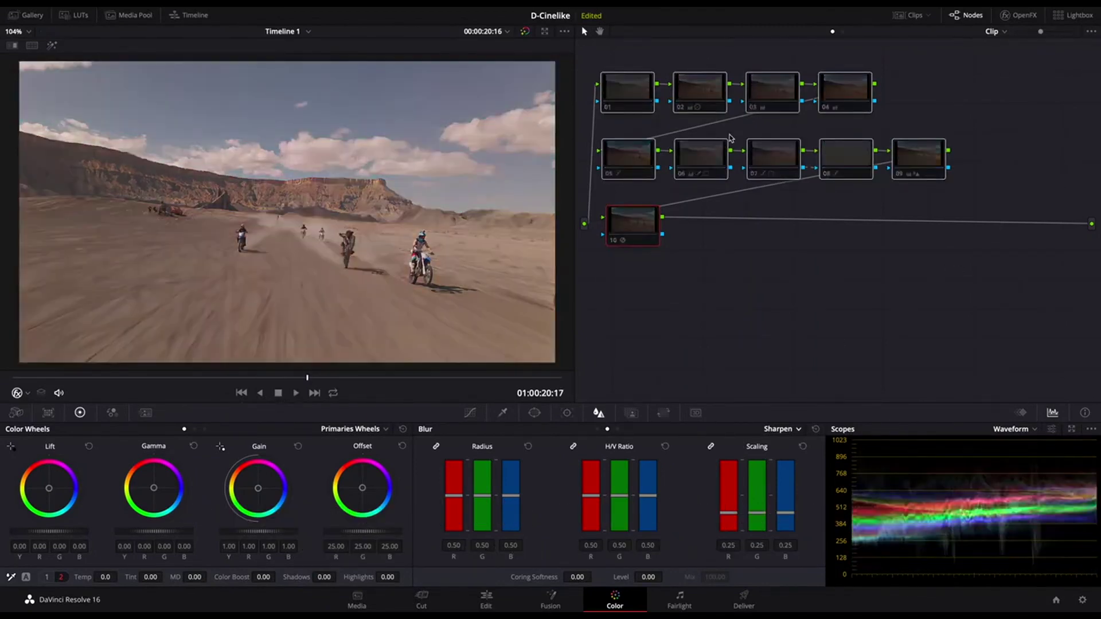
{"action": "key", "text": "super+d"}
{"action": "key", "text": "super+d"}
{"action": "key", "text": "super+d"}
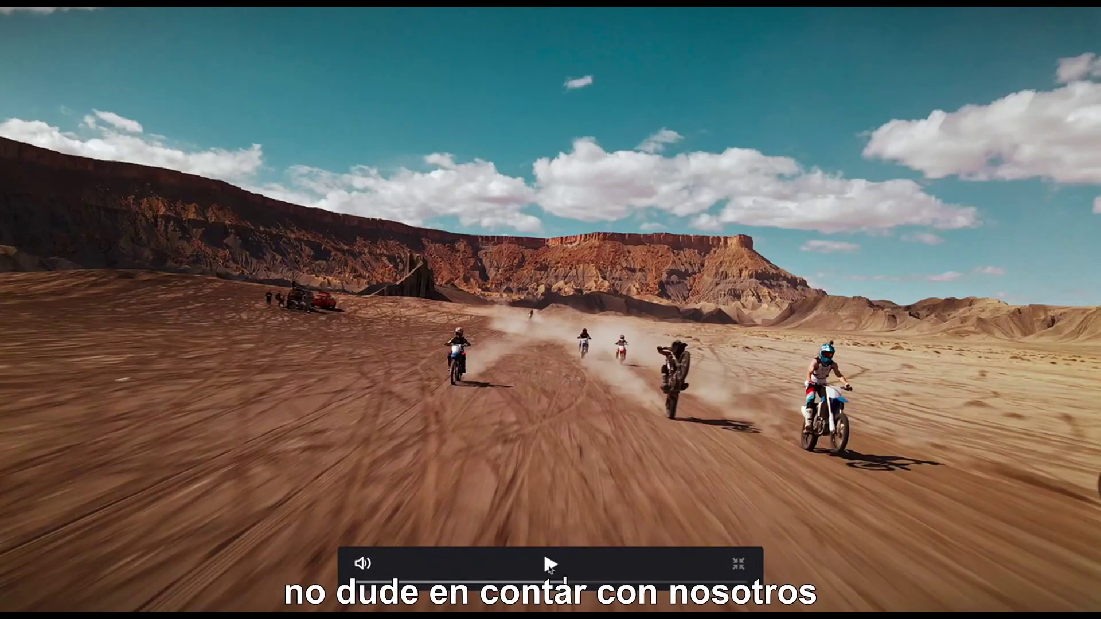
{"action": "left_click", "coordinate": [546, 567]}
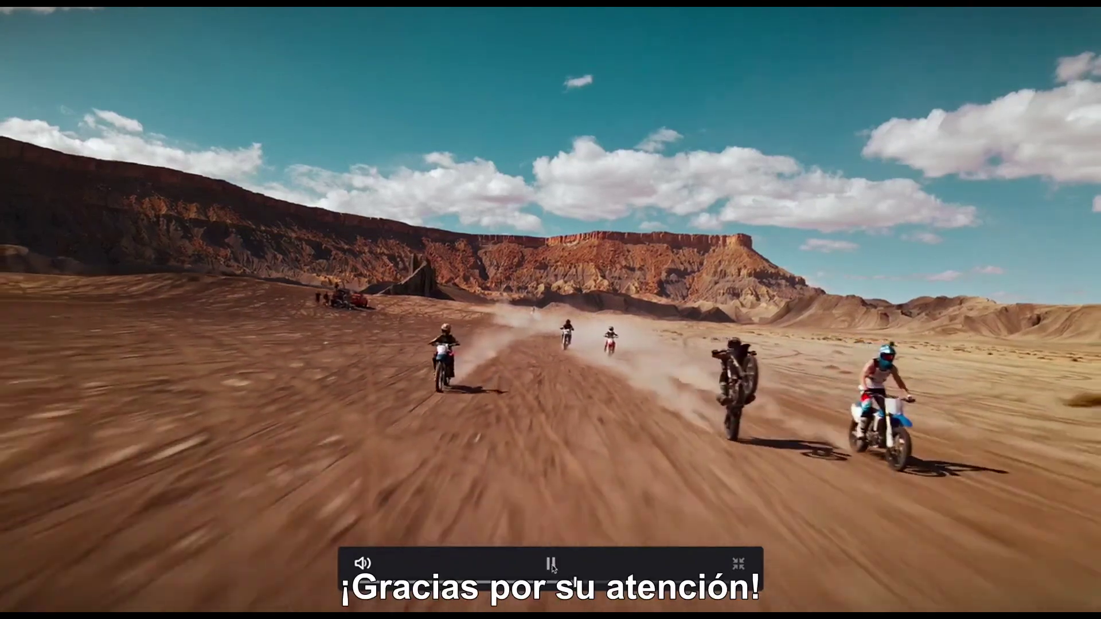